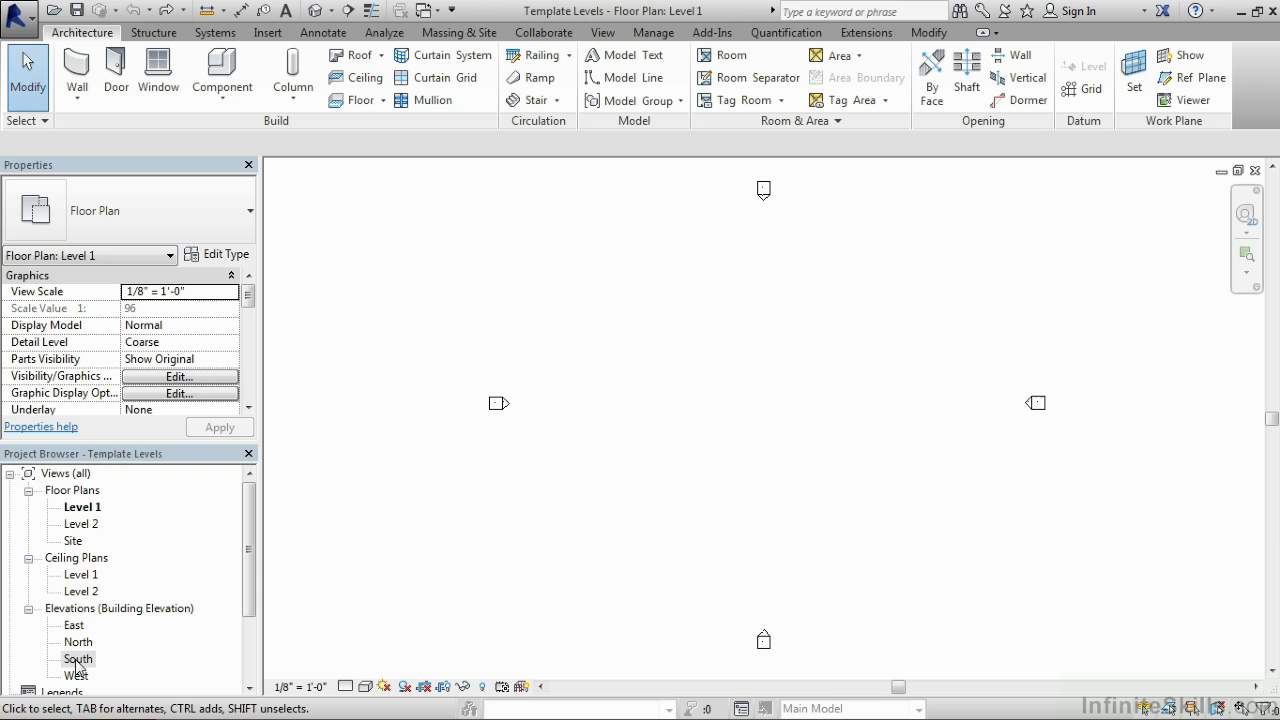
Step: Open the South building elevation view from the Project Browser's Elevations list
{"action": "double_click", "coordinate": [77, 660]}
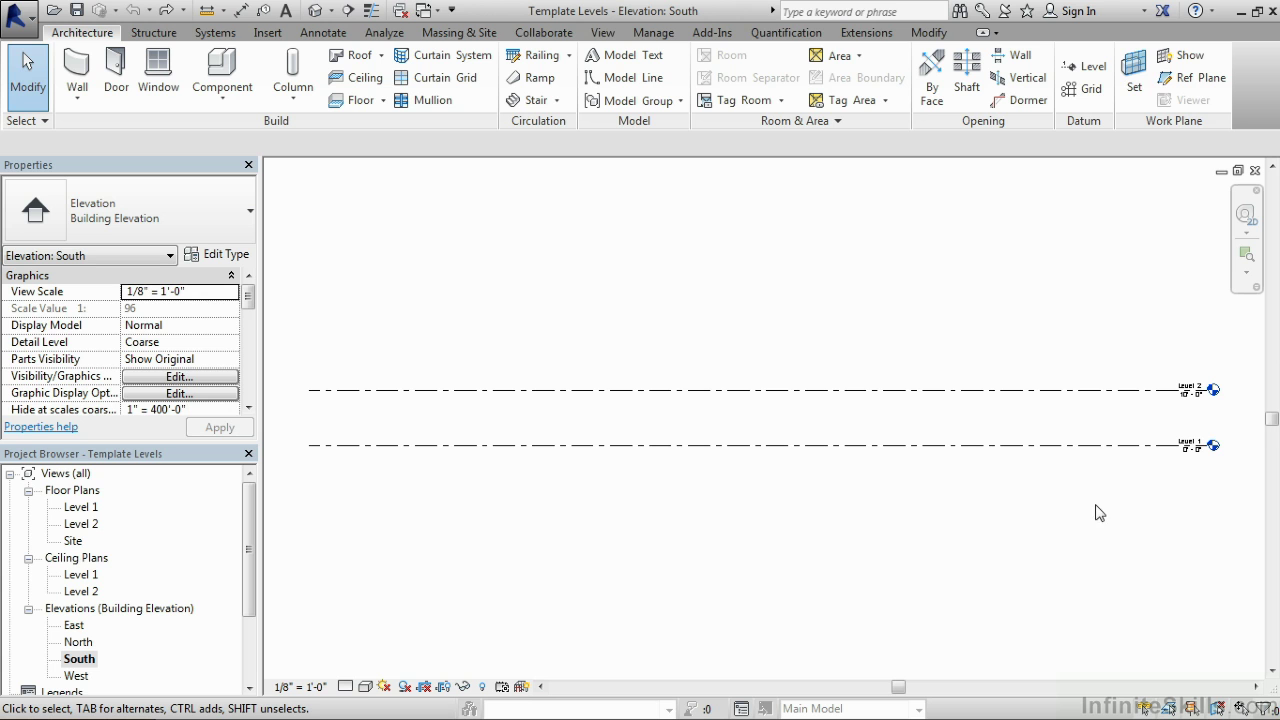
Step: Select the Level 1 level line in the South elevation
{"action": "left_click", "coordinate": [1157, 450]}
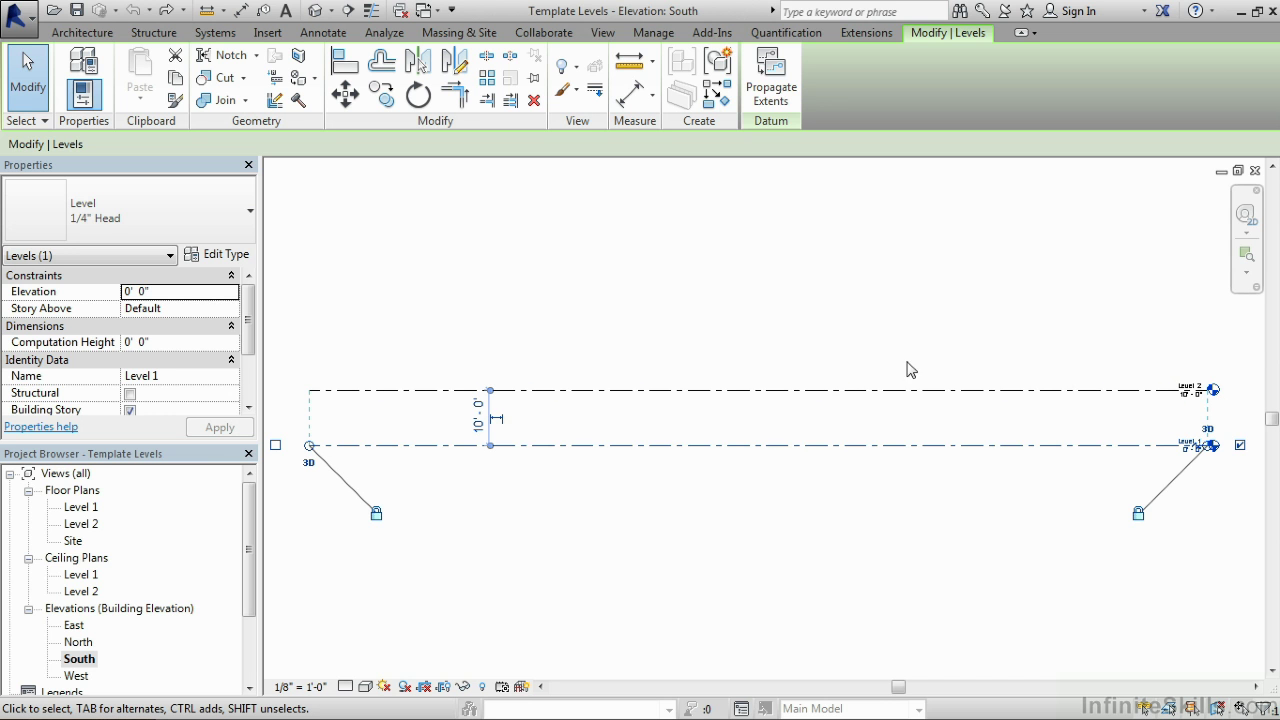
Step: Set the 1/4" Head level type's Symbol to Level Head - No Bubble and apply it
{"action": "left_click", "coordinate": [230, 259]}
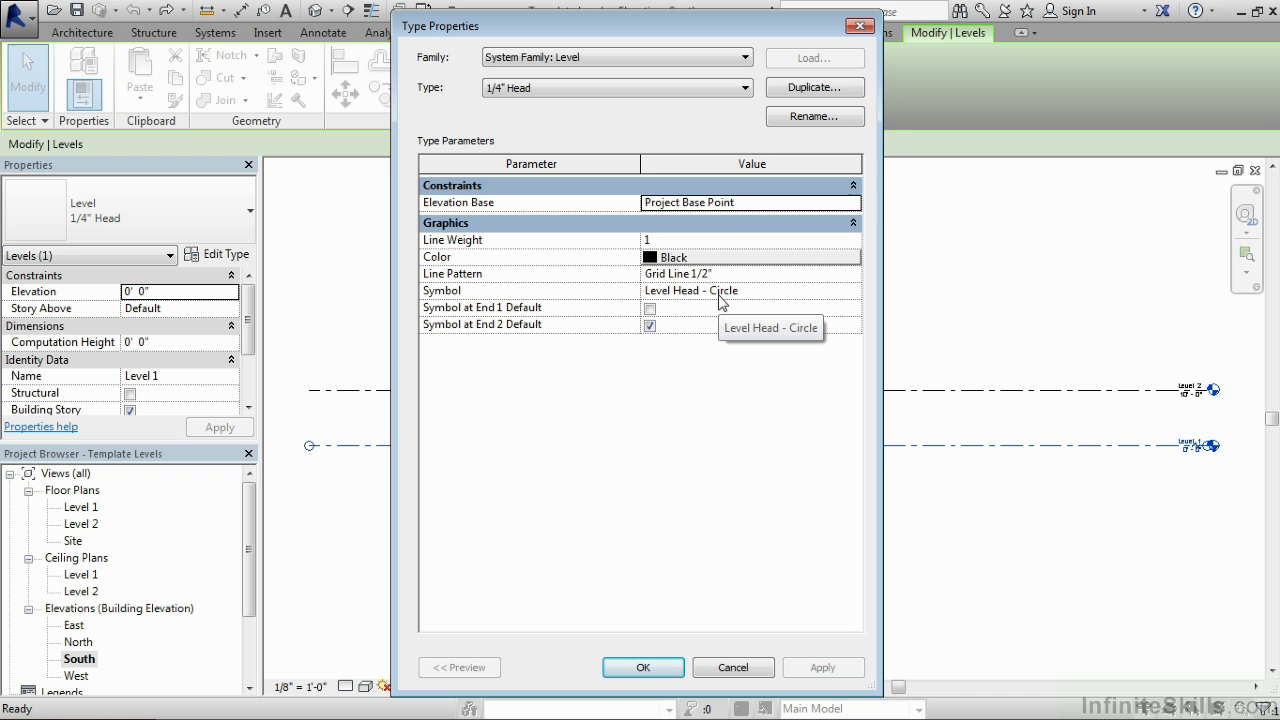
{"action": "left_click", "coordinate": [797, 300]}
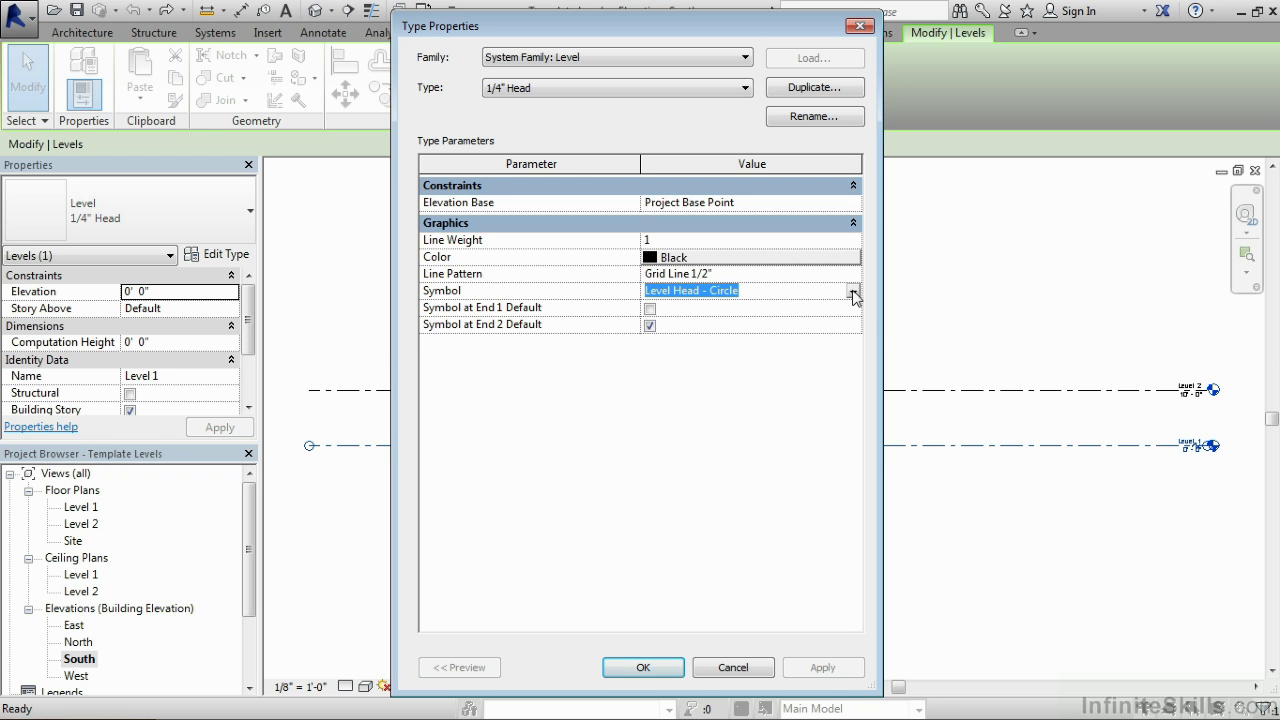
{"action": "left_click", "coordinate": [853, 292]}
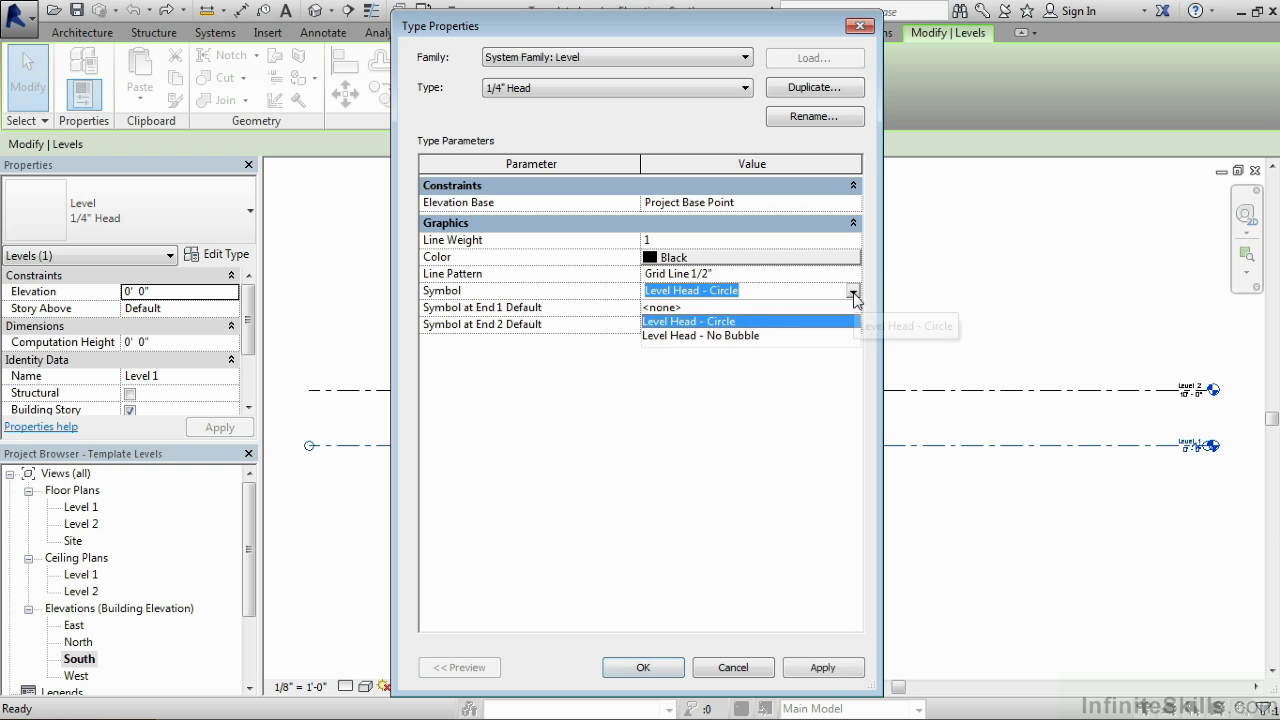
{"action": "left_click", "coordinate": [713, 337]}
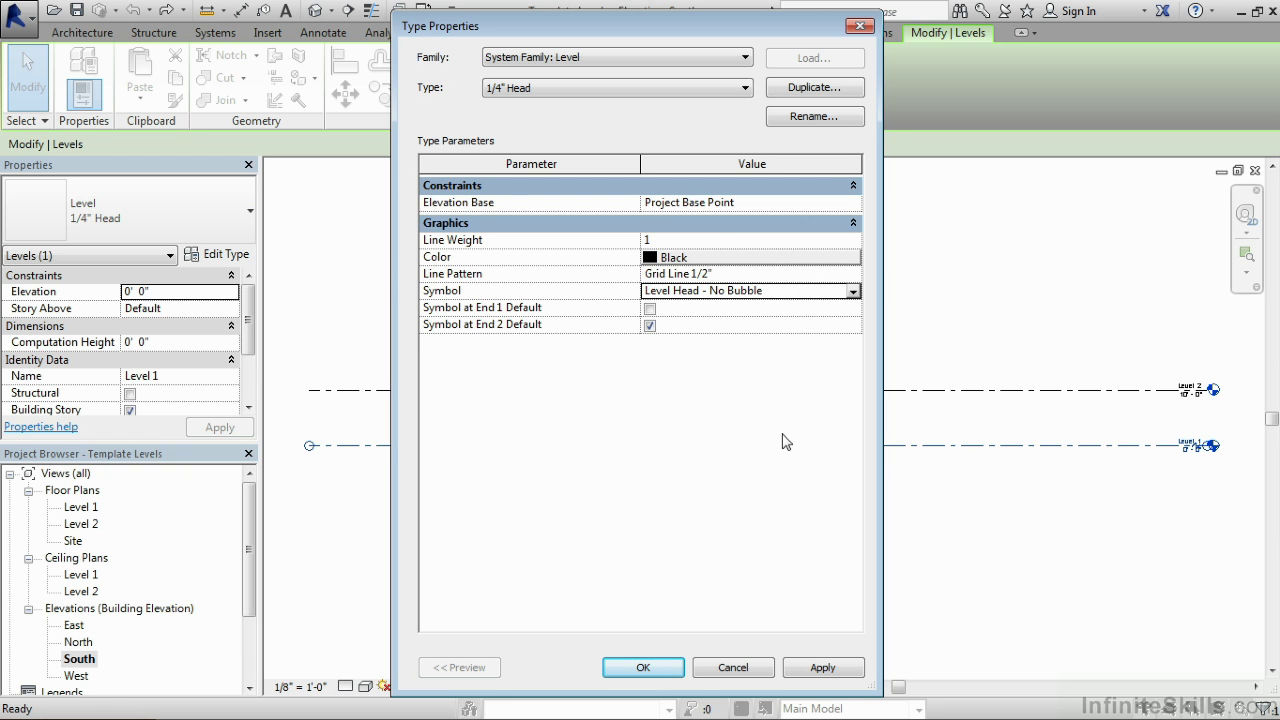
{"action": "left_click", "coordinate": [823, 667]}
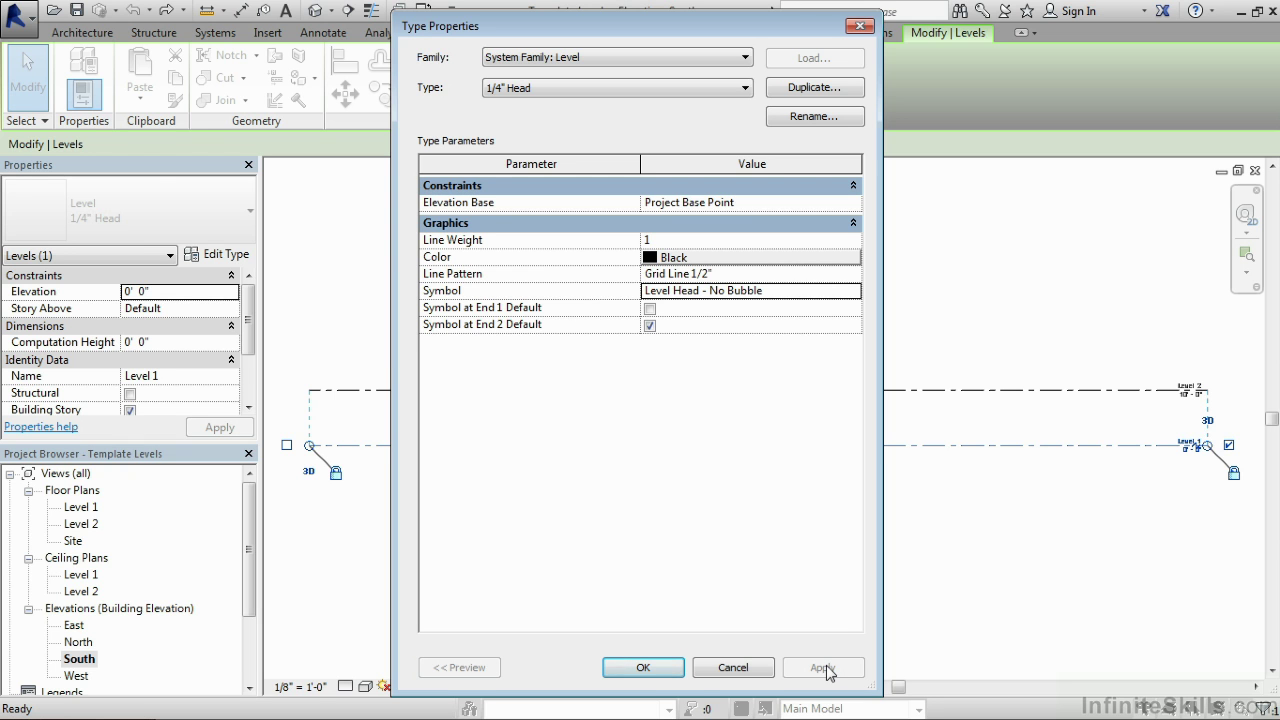
Step: Restore the 1/4" Head type's Symbol to Level Head - Circle, apply, and confirm with OK
{"action": "left_click", "coordinate": [822, 300]}
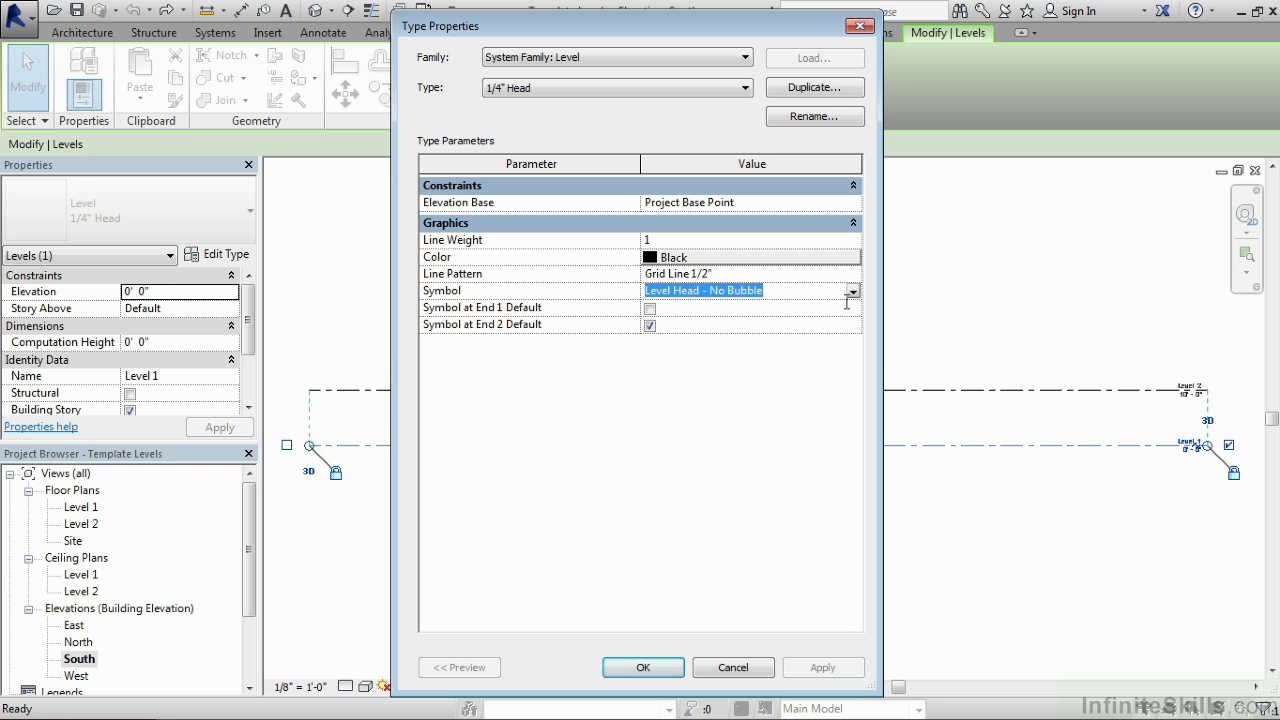
{"action": "left_click", "coordinate": [852, 291]}
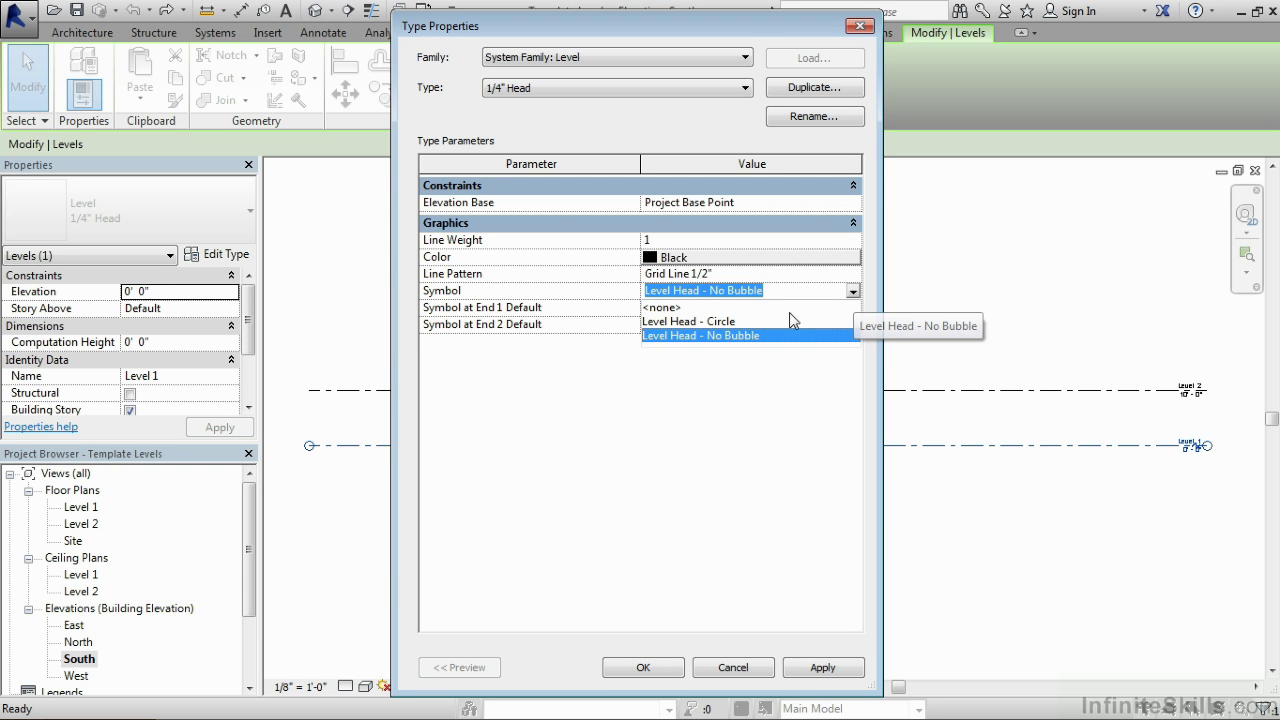
{"action": "left_click", "coordinate": [701, 322]}
{"action": "left_click", "coordinate": [812, 670]}
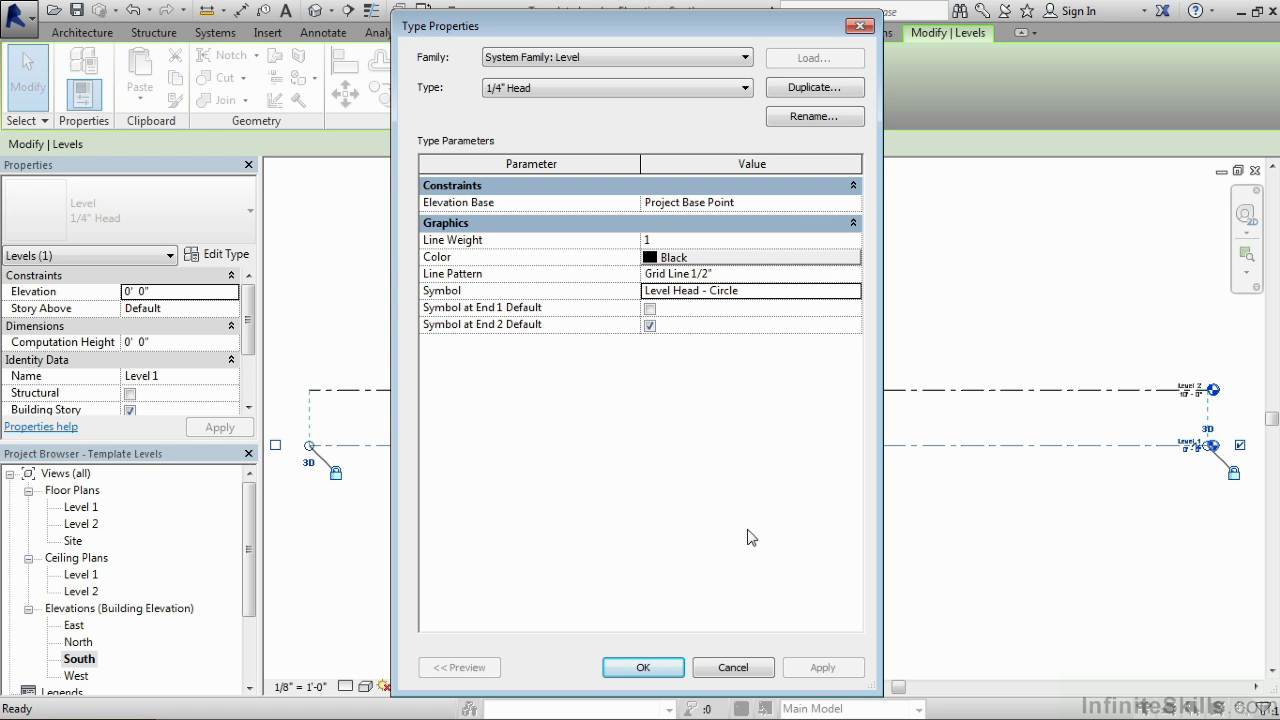
{"action": "left_click", "coordinate": [656, 670]}
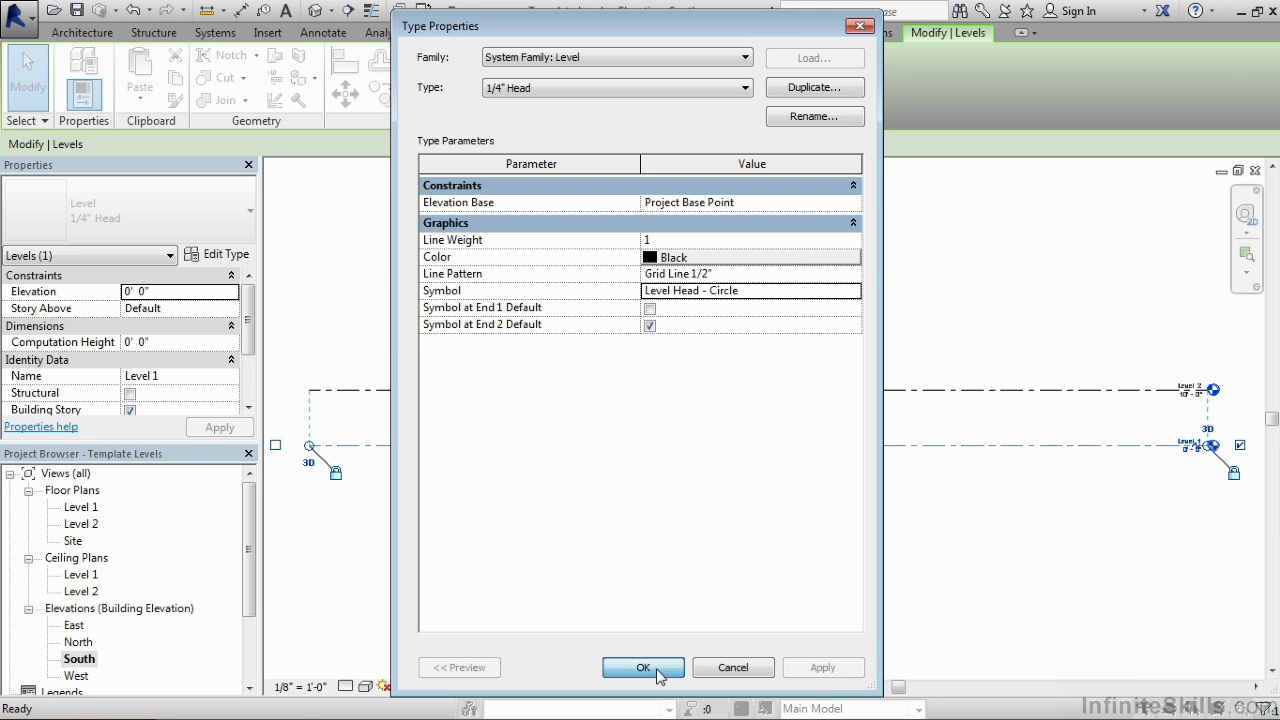
Step: Deselect the level and select Level Head - Circle under Families > Annotation Symbols
{"action": "left_click", "coordinate": [532, 600]}
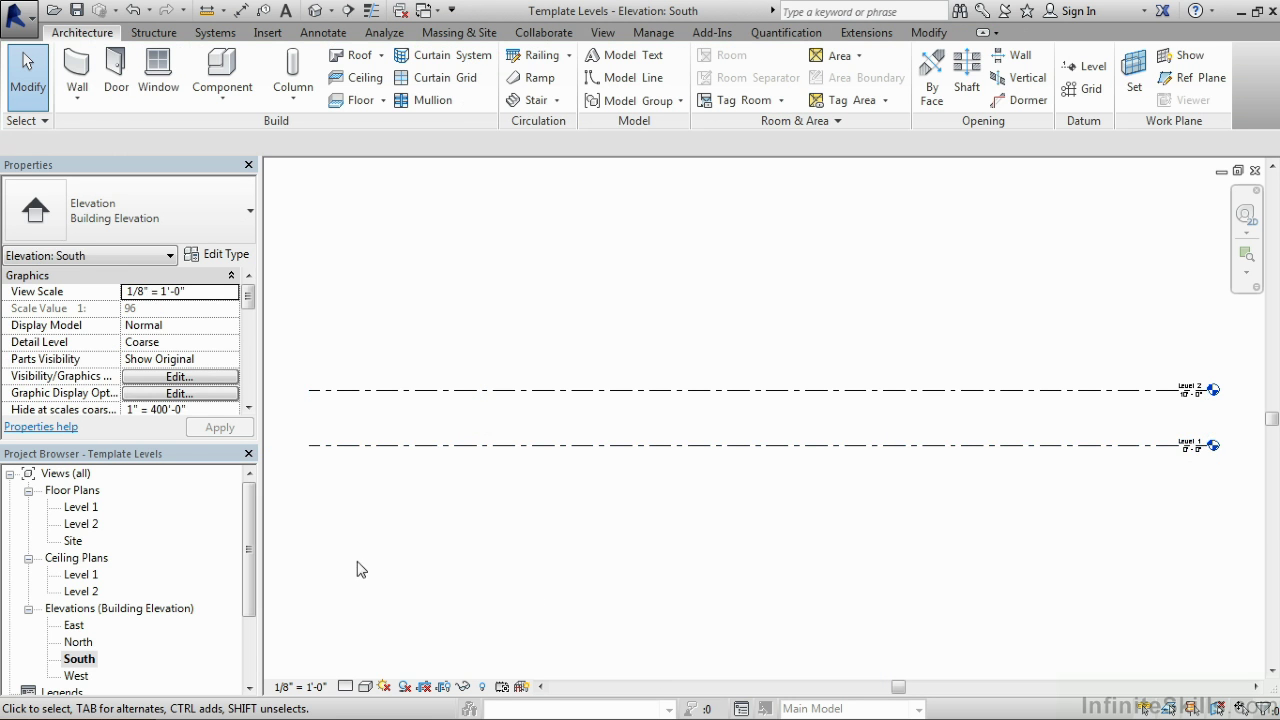
{"action": "left_click_drag", "start_coordinate": [252, 492], "coordinate": [251, 571]}
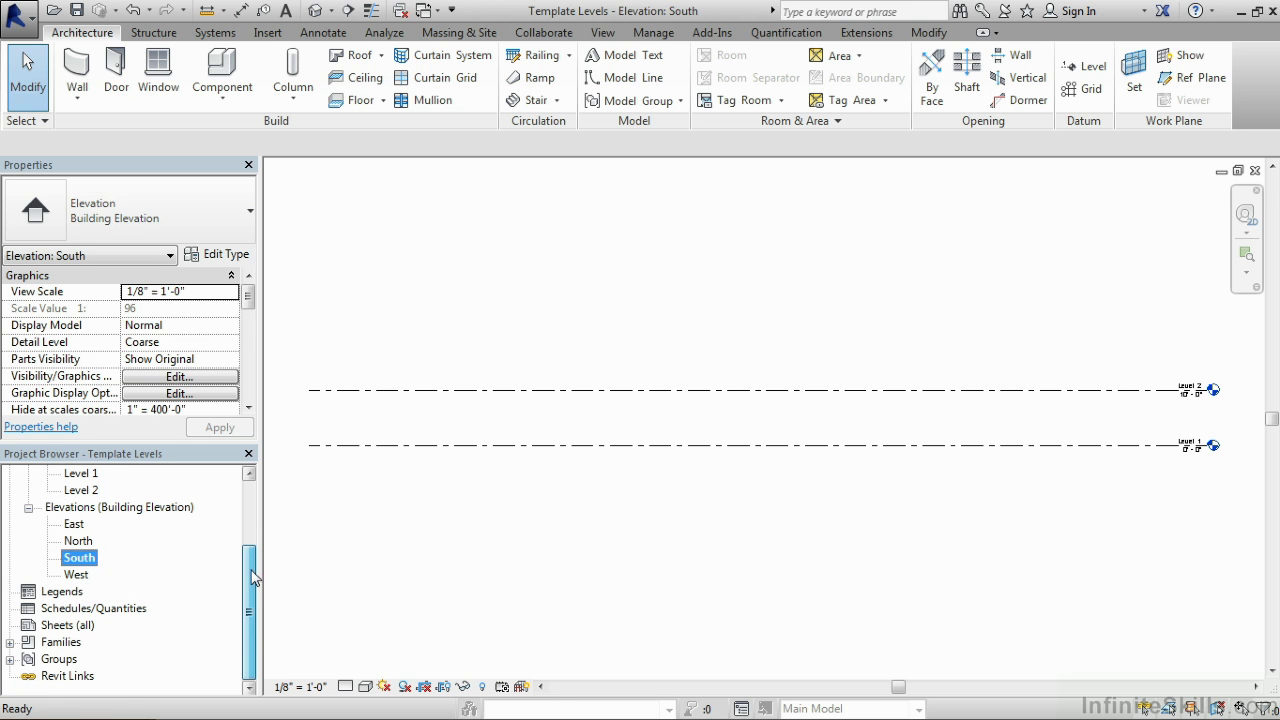
{"action": "left_click", "coordinate": [10, 642]}
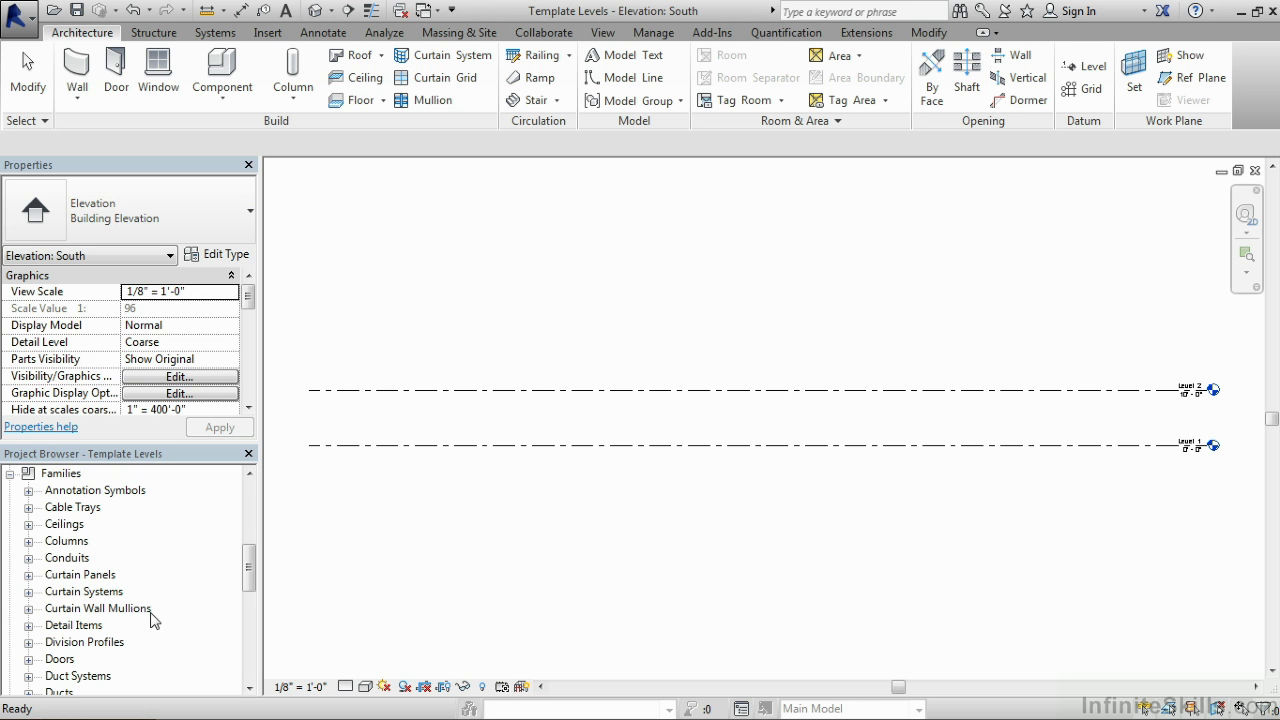
{"action": "left_click", "coordinate": [29, 491]}
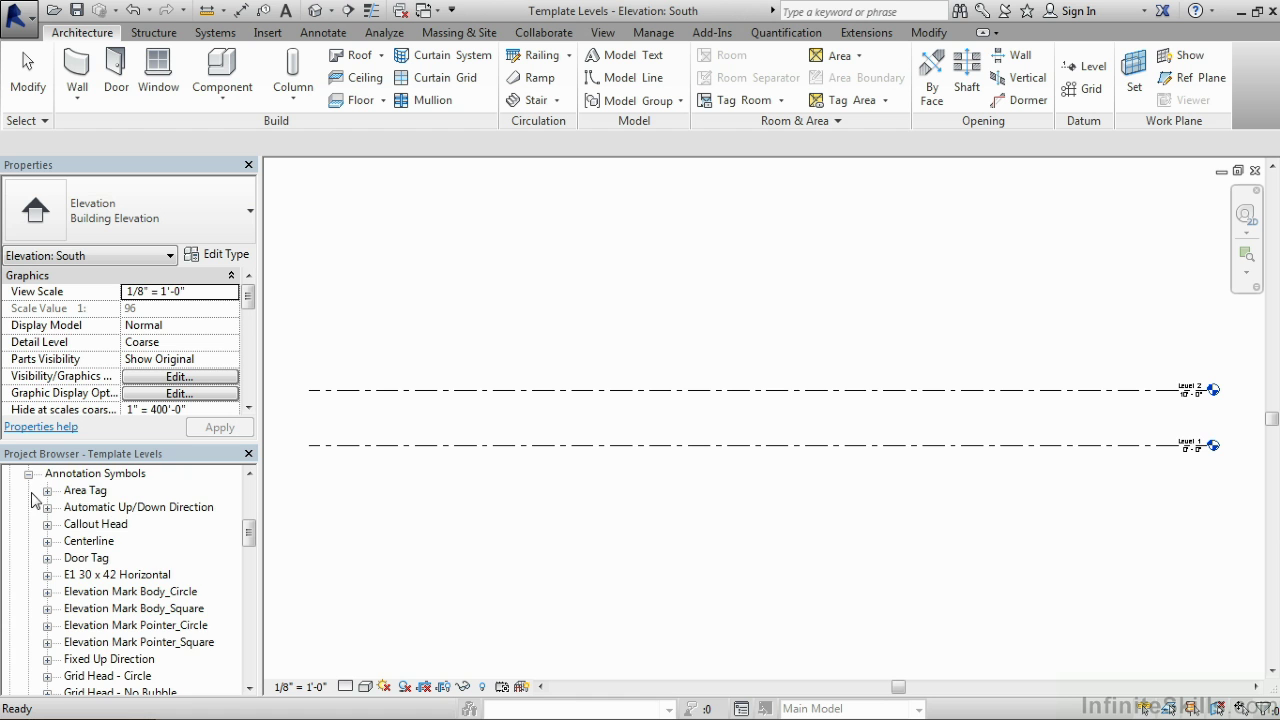
{"action": "left_click_drag", "start_coordinate": [249, 534], "coordinate": [250, 558]}
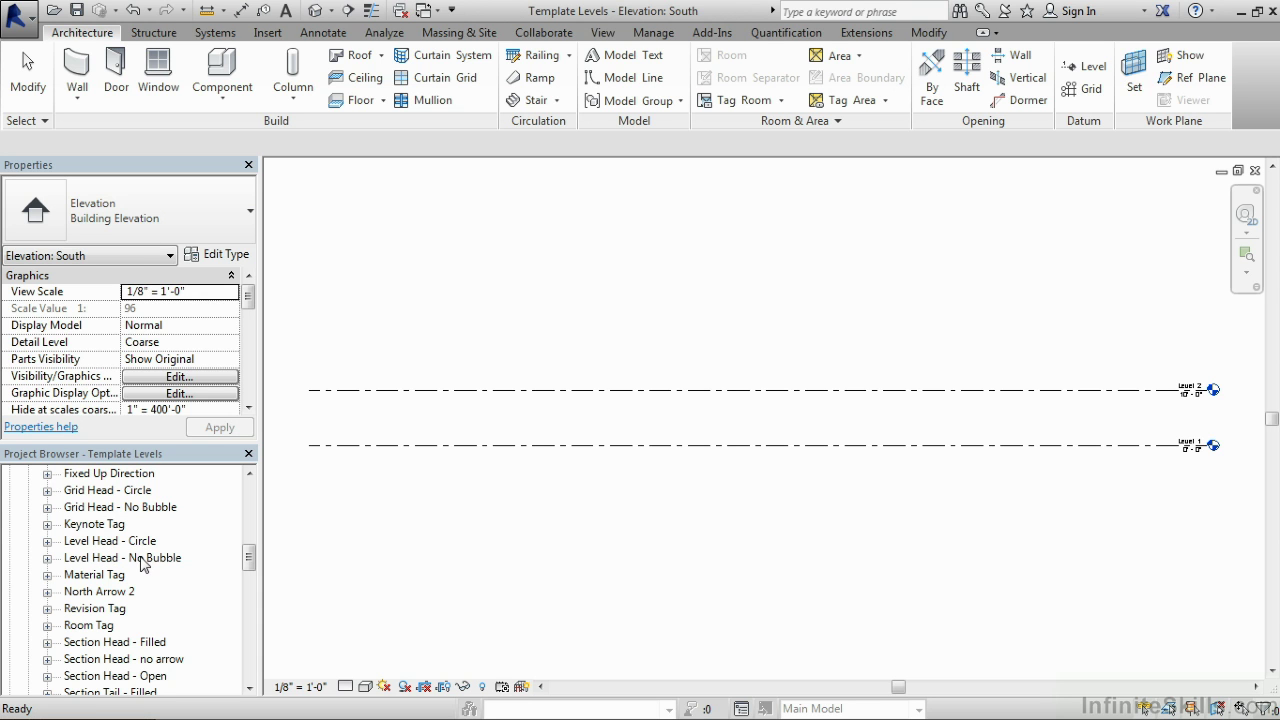
{"action": "left_click", "coordinate": [108, 545]}
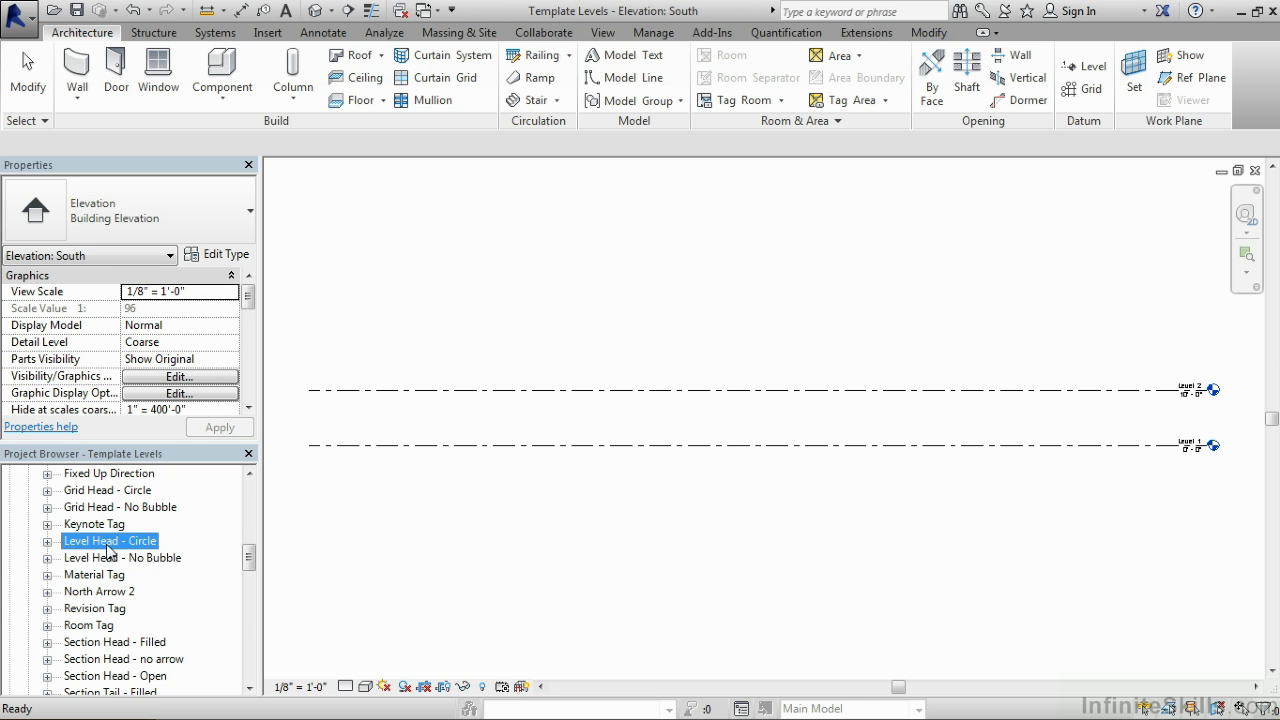
Step: Edit the Level Head - Circle family from its Project Browser context menu
{"action": "right_click", "coordinate": [108, 547]}
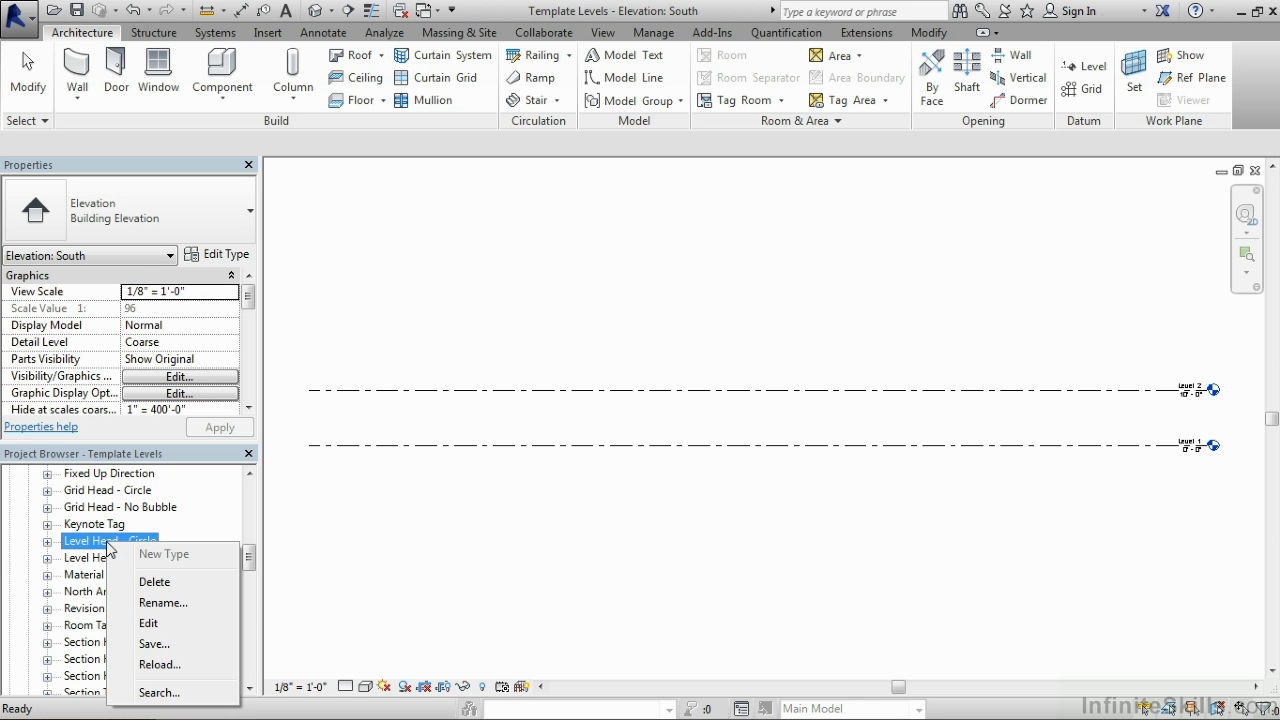
{"action": "left_click", "coordinate": [168, 624]}
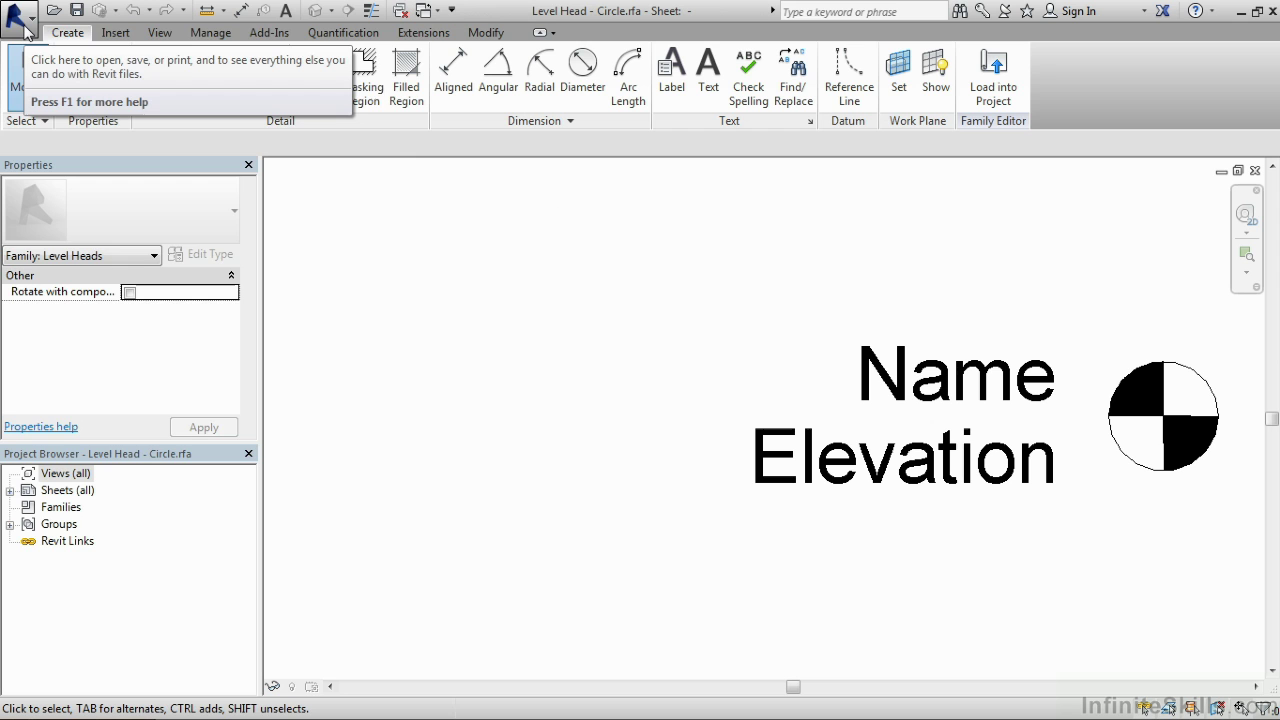
Step: Save the family as Level Head - IS.rfa in the Working Files folder
{"action": "left_click", "coordinate": [20, 18]}
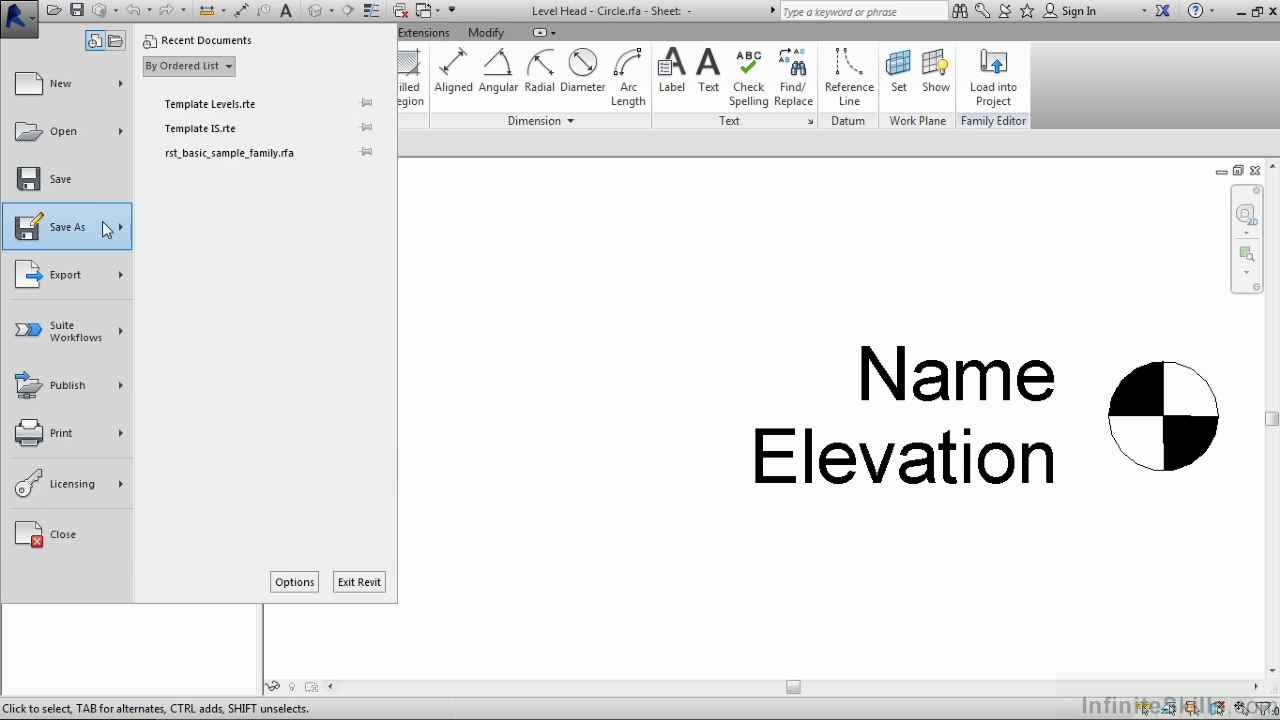
{"action": "mouse_move", "coordinate": [105, 228]}
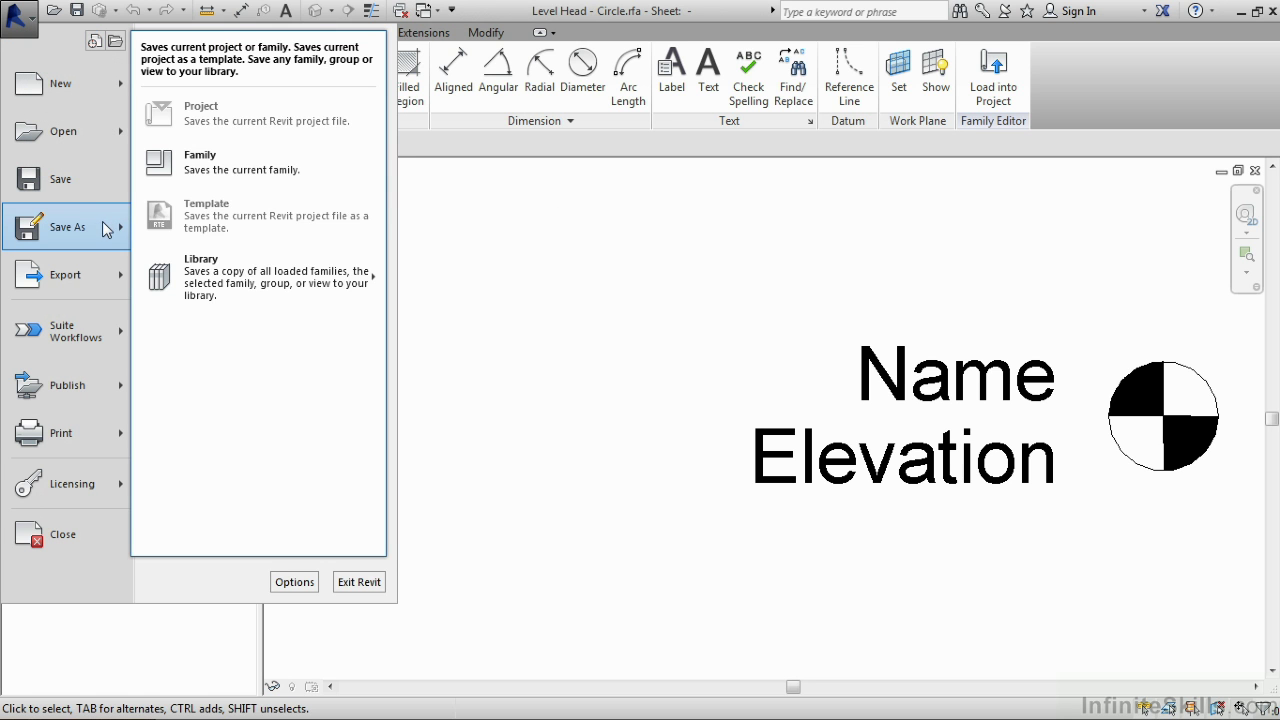
{"action": "left_click", "coordinate": [218, 171]}
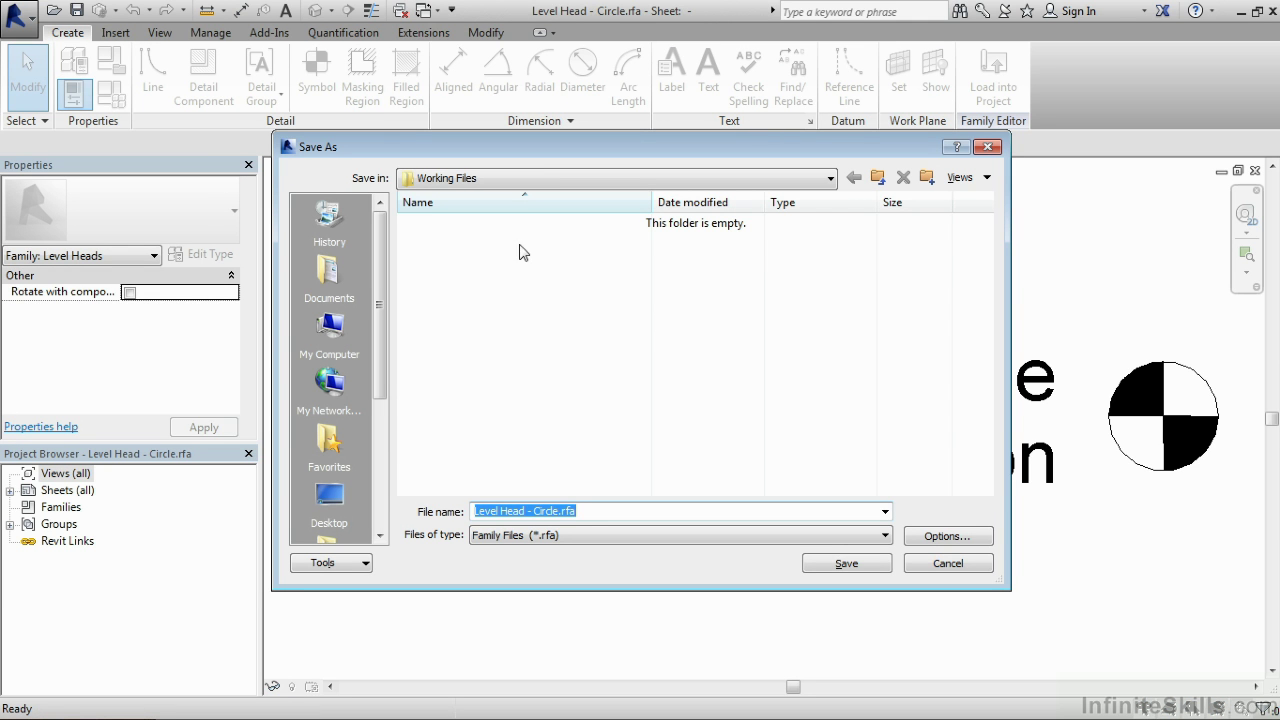
{"action": "key", "text": "Tab"}
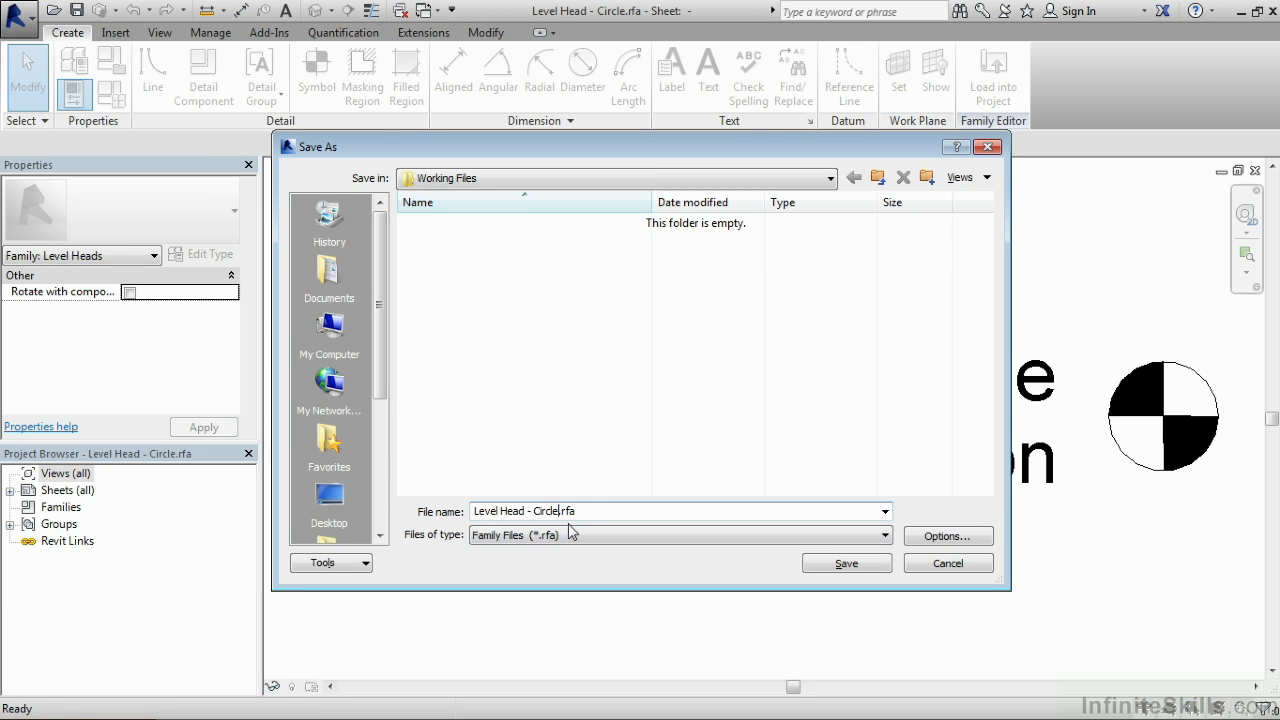
{"action": "key", "text": "BackSpace"}
{"action": "key", "text": "BackSpace"}
{"action": "key", "text": "BackSpace"}
{"action": "key", "text": "BackSpace"}
{"action": "key", "text": "BackSpace"}
{"action": "key", "text": "BackSpace"}
{"action": "key", "text": "BackSpace"}
{"action": "type", "text": "IS"}
{"action": "left_click", "coordinate": [846, 566]}
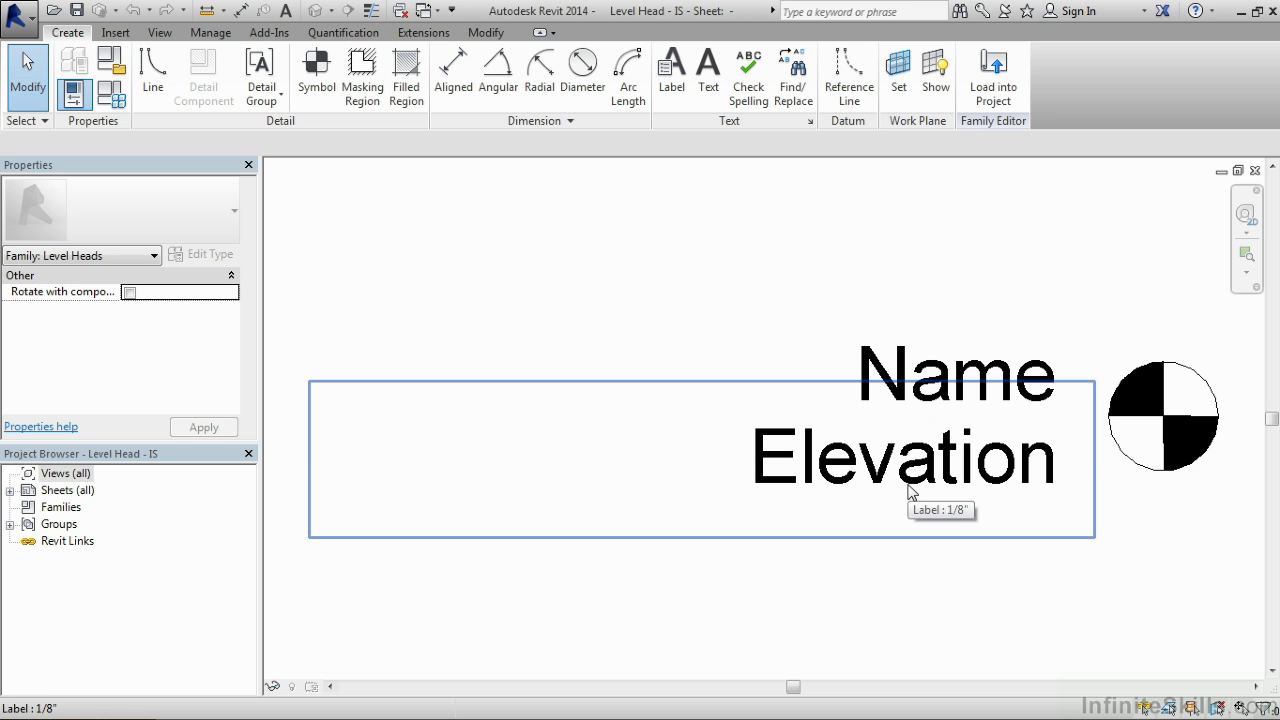
Step: Select the Elevation label and open its 1/8" label type properties
{"action": "left_click", "coordinate": [911, 492]}
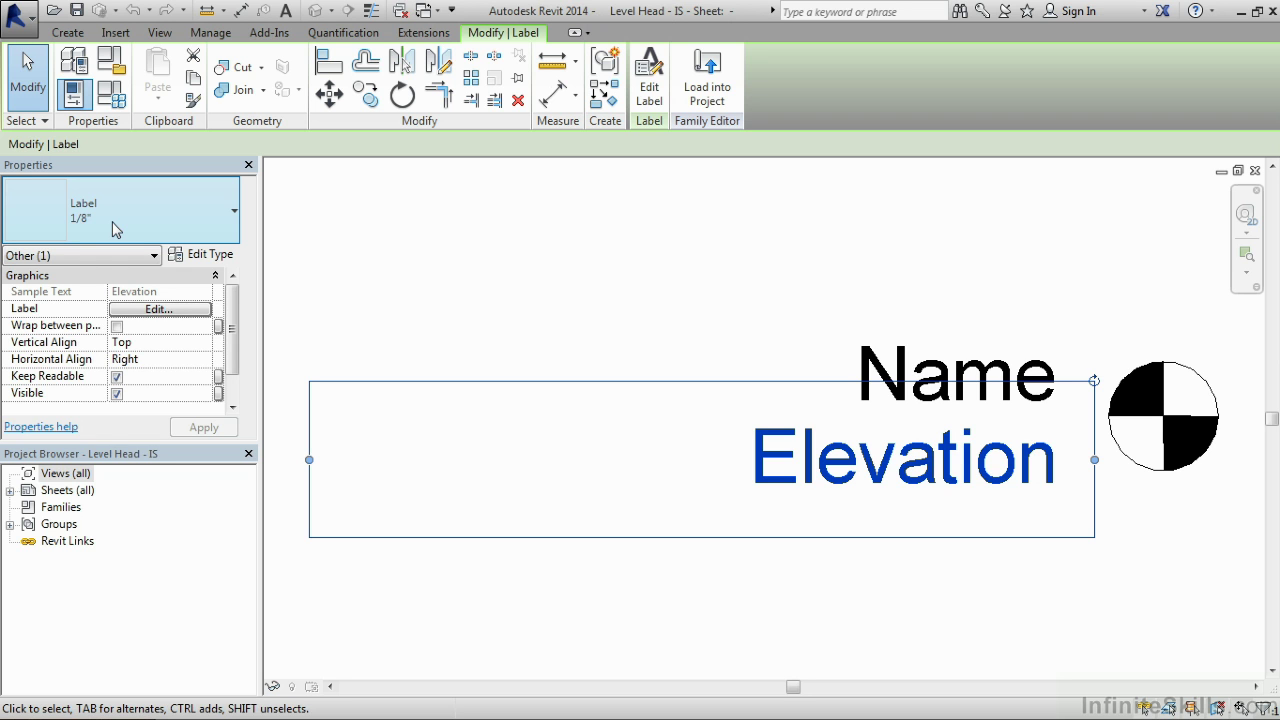
{"action": "left_click", "coordinate": [210, 260]}
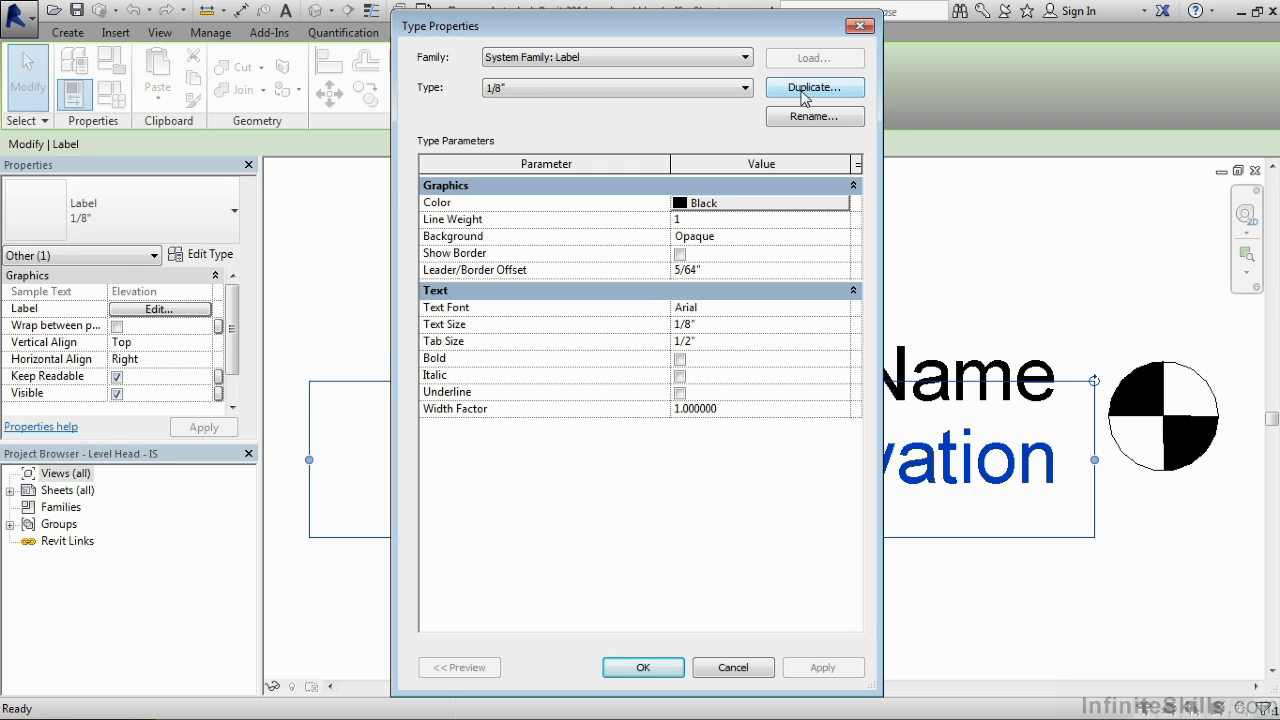
Step: Duplicate the 1/8" label type as 3/32" with a Text Size of 3/32"
{"action": "left_click", "coordinate": [804, 95]}
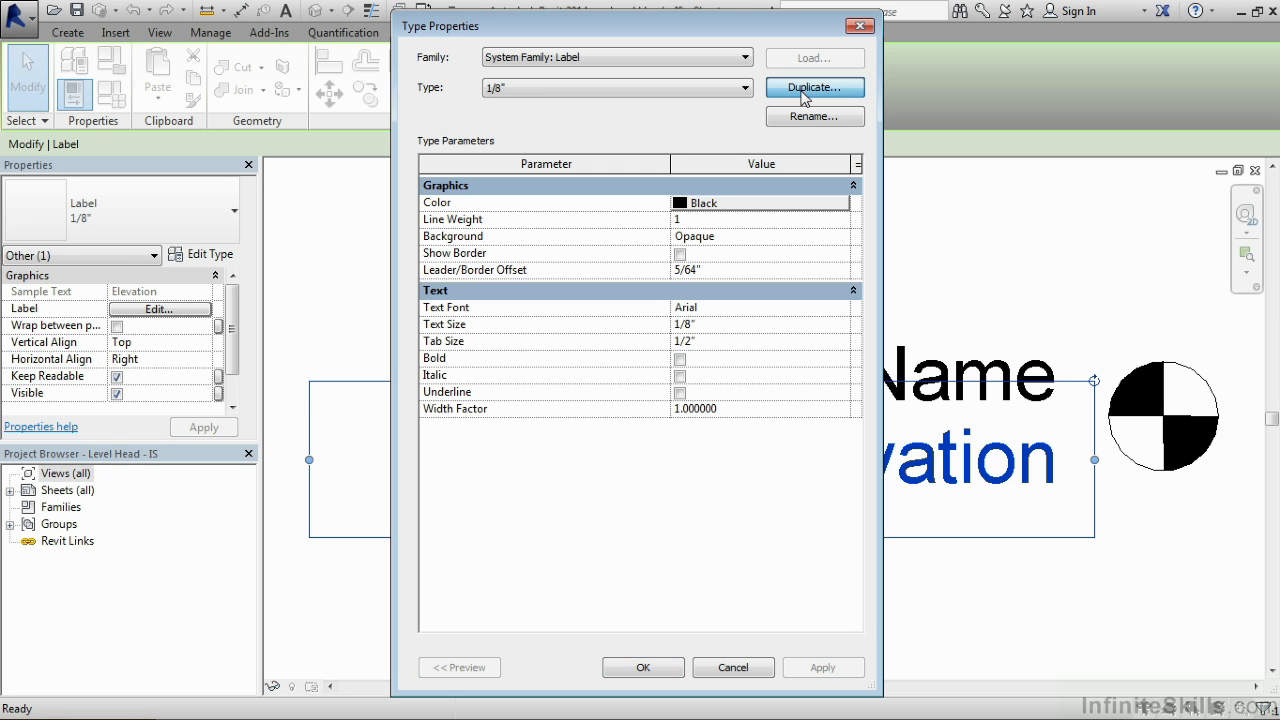
{"action": "type", "text": "3"}
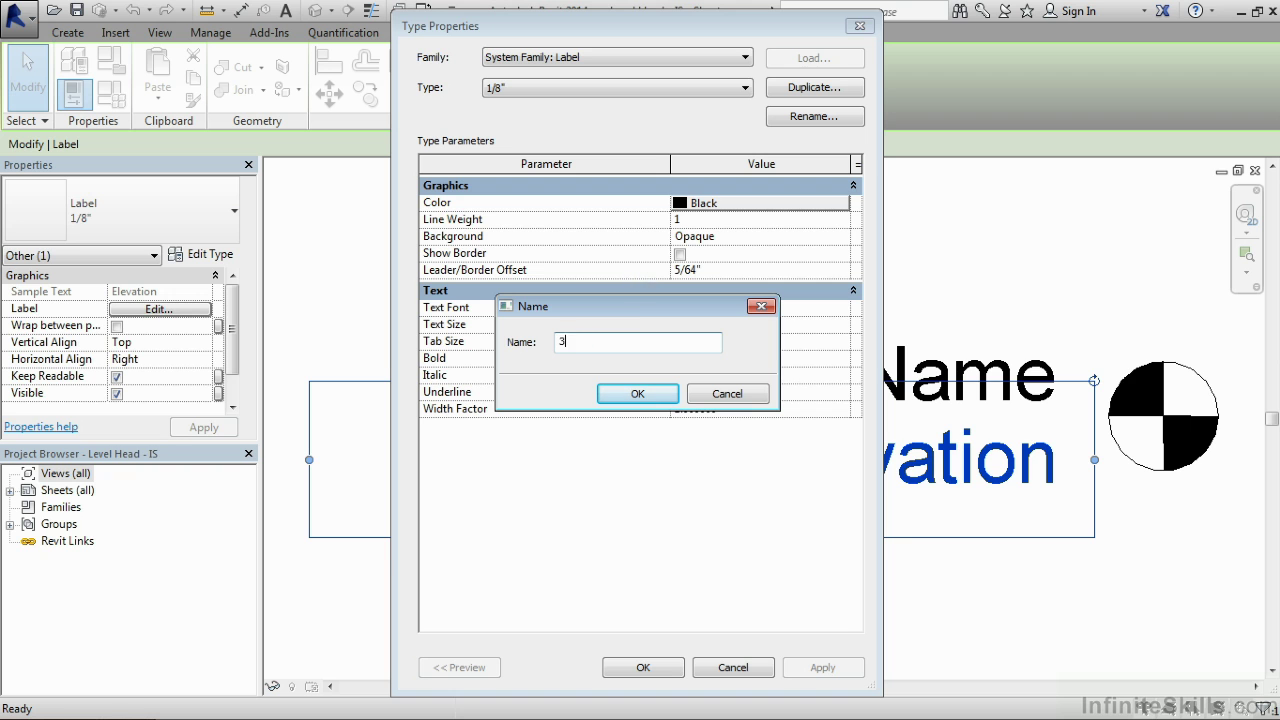
{"action": "type", "text": "/32"}
{"action": "left_click", "coordinate": [645, 396]}
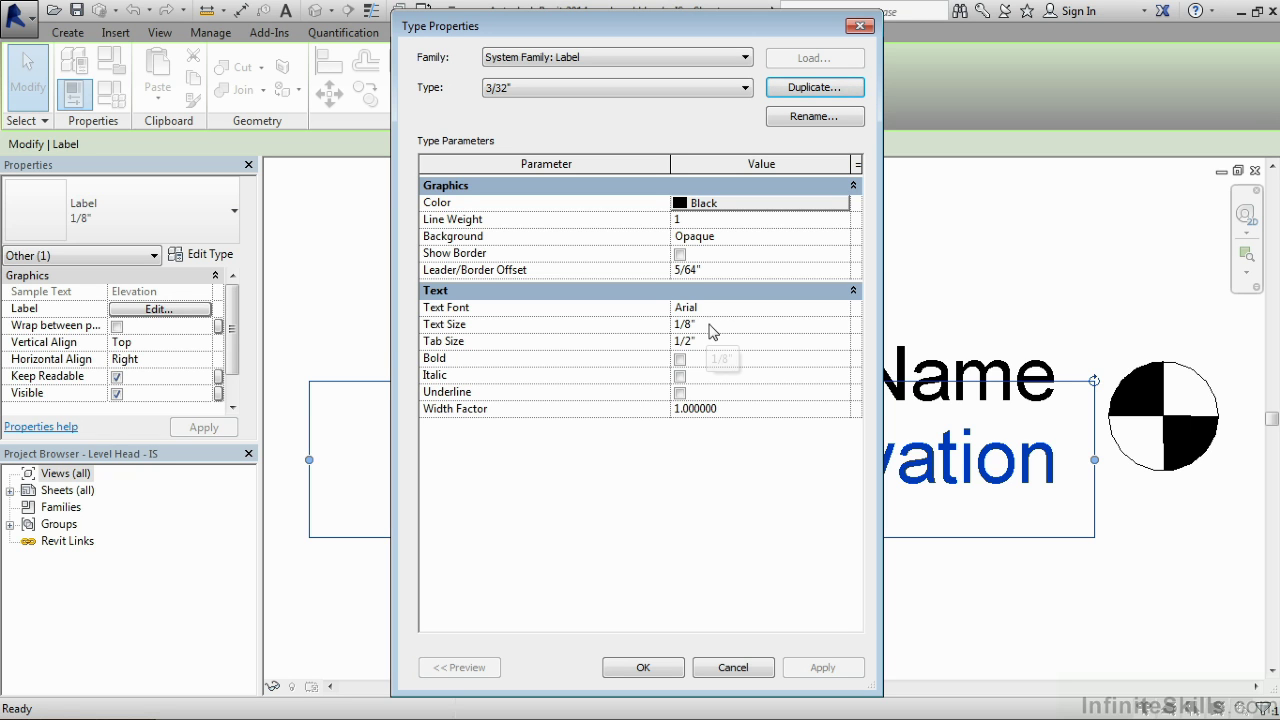
{"action": "left_click", "coordinate": [714, 327]}
{"action": "left_click", "coordinate": [718, 331]}
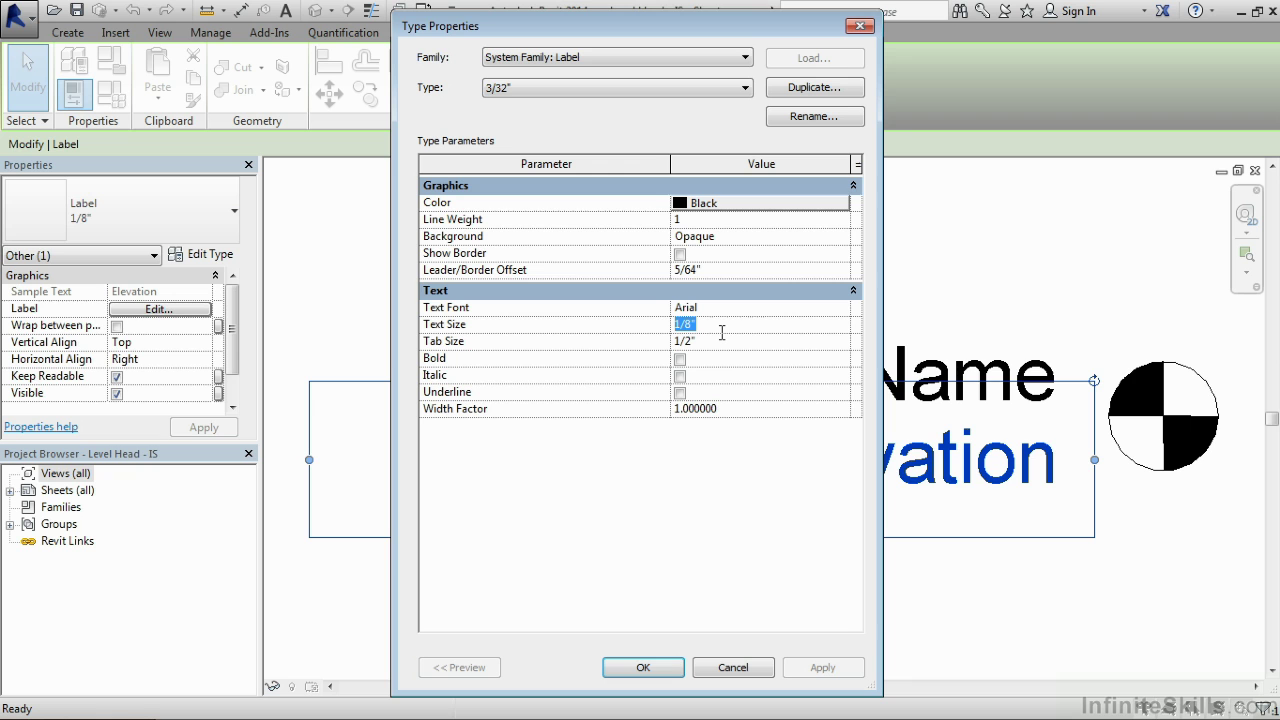
{"action": "type", "text": "3/32"}
{"action": "key", "text": "Return"}
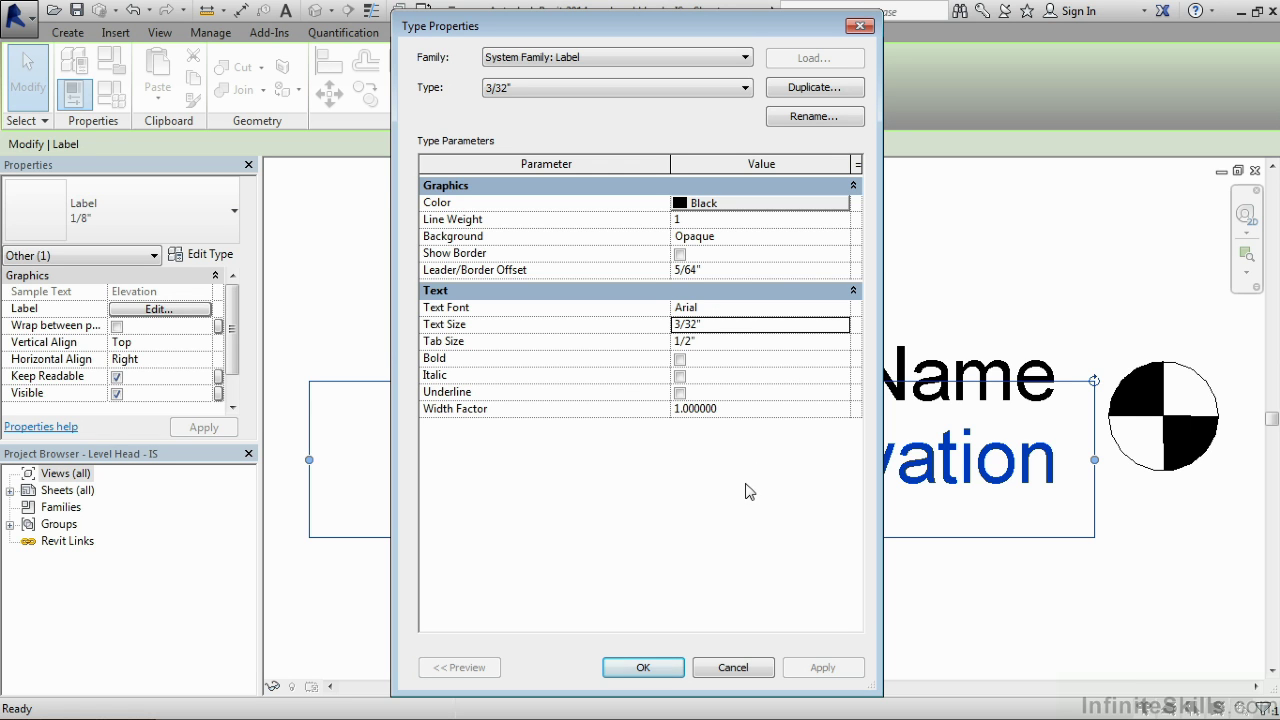
{"action": "left_click", "coordinate": [662, 668]}
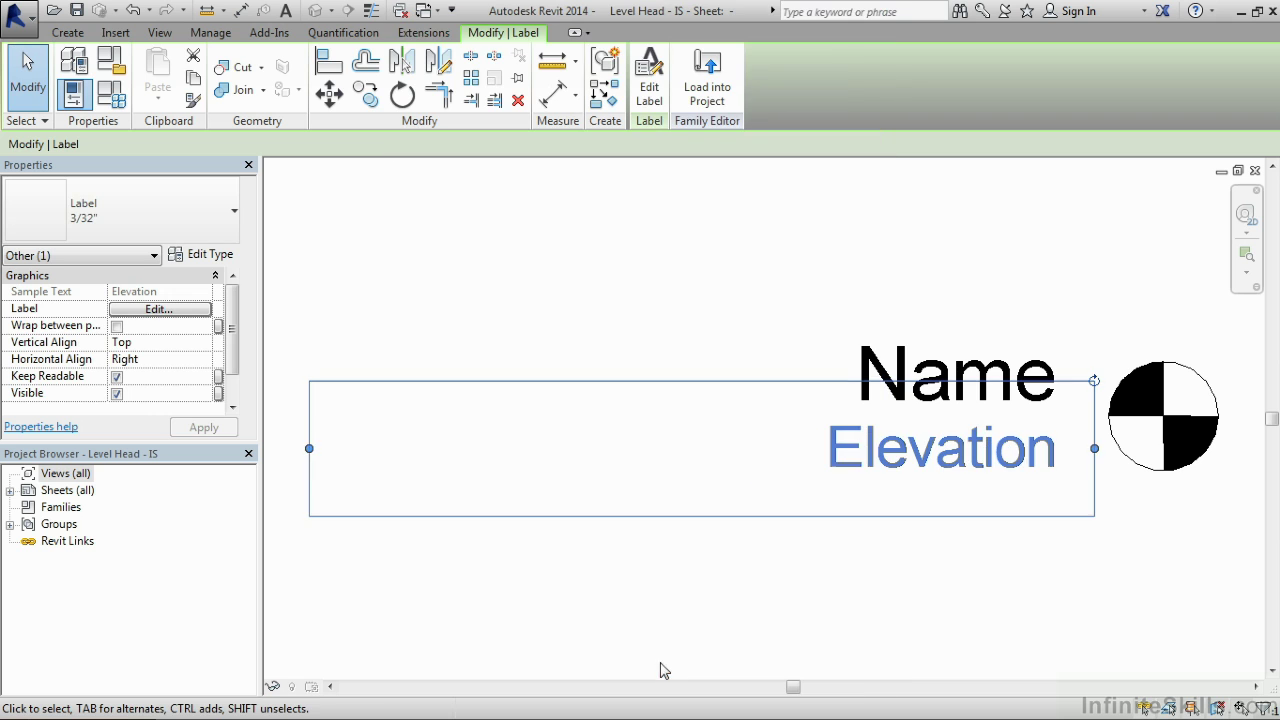
Step: Deselect the label and load Level Head - IS into the Template Levels project
{"action": "left_click", "coordinate": [816, 614]}
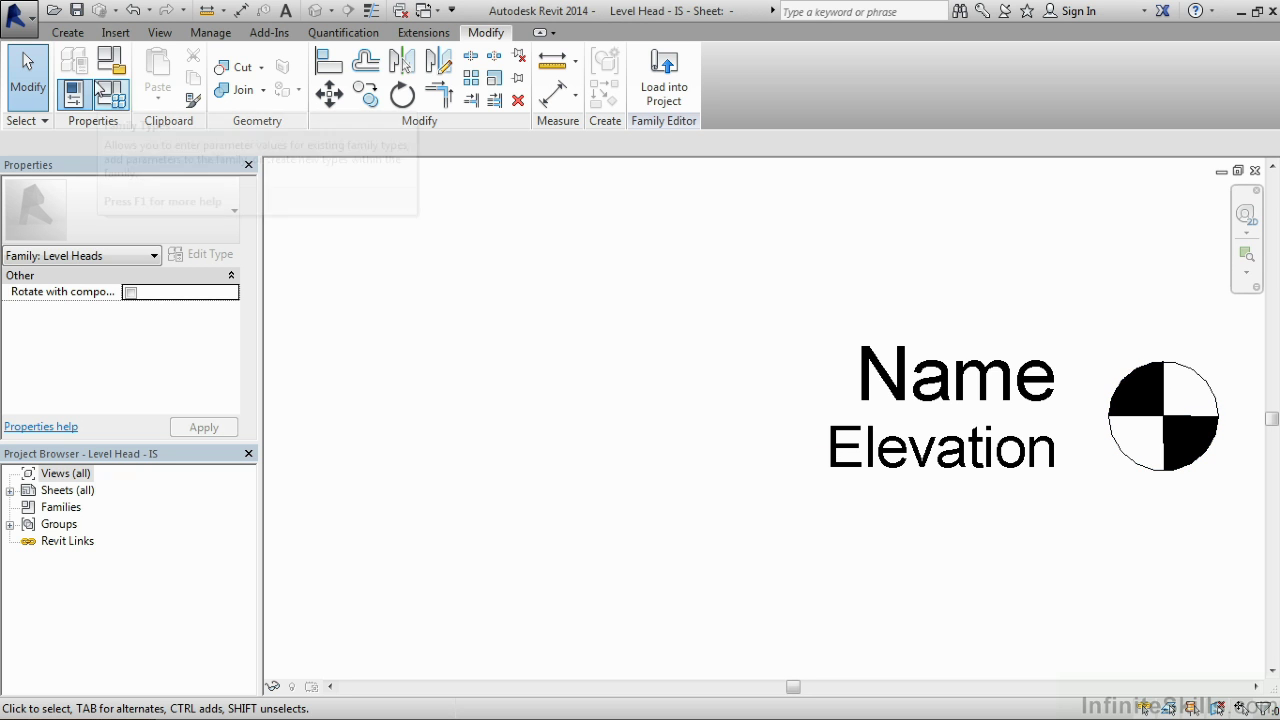
{"action": "left_click", "coordinate": [68, 33]}
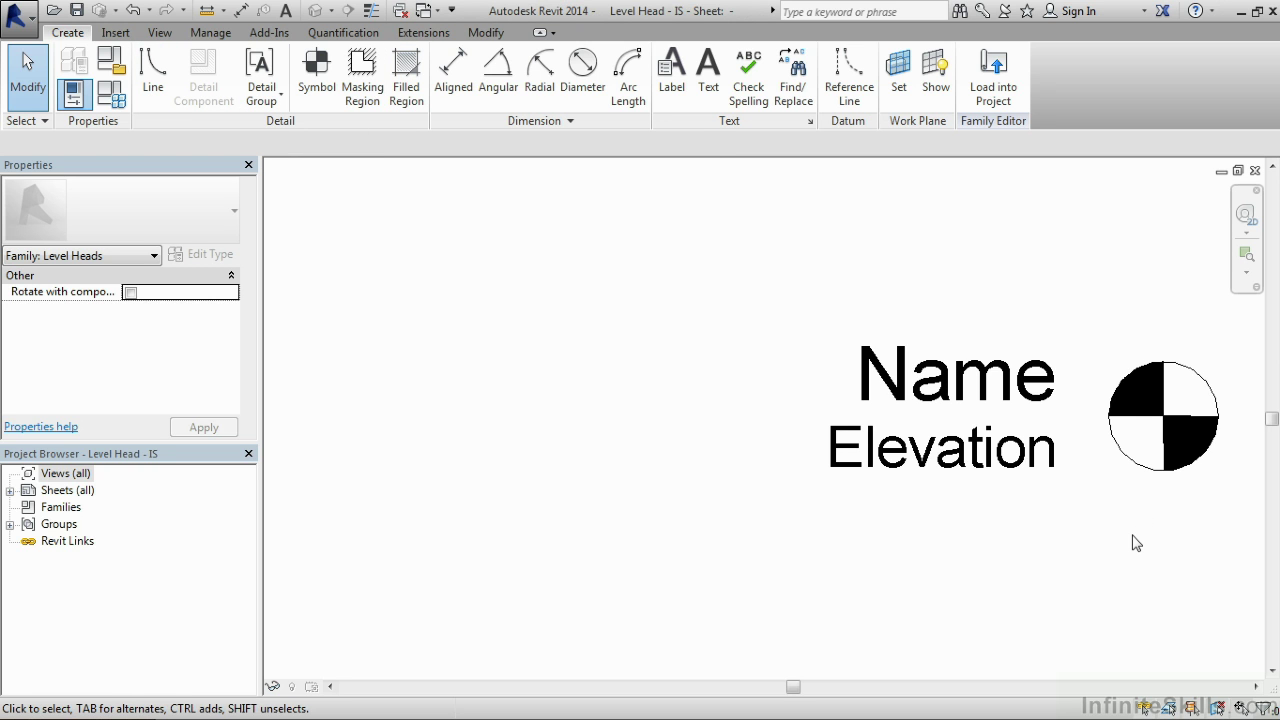
{"action": "left_click", "coordinate": [1006, 102]}
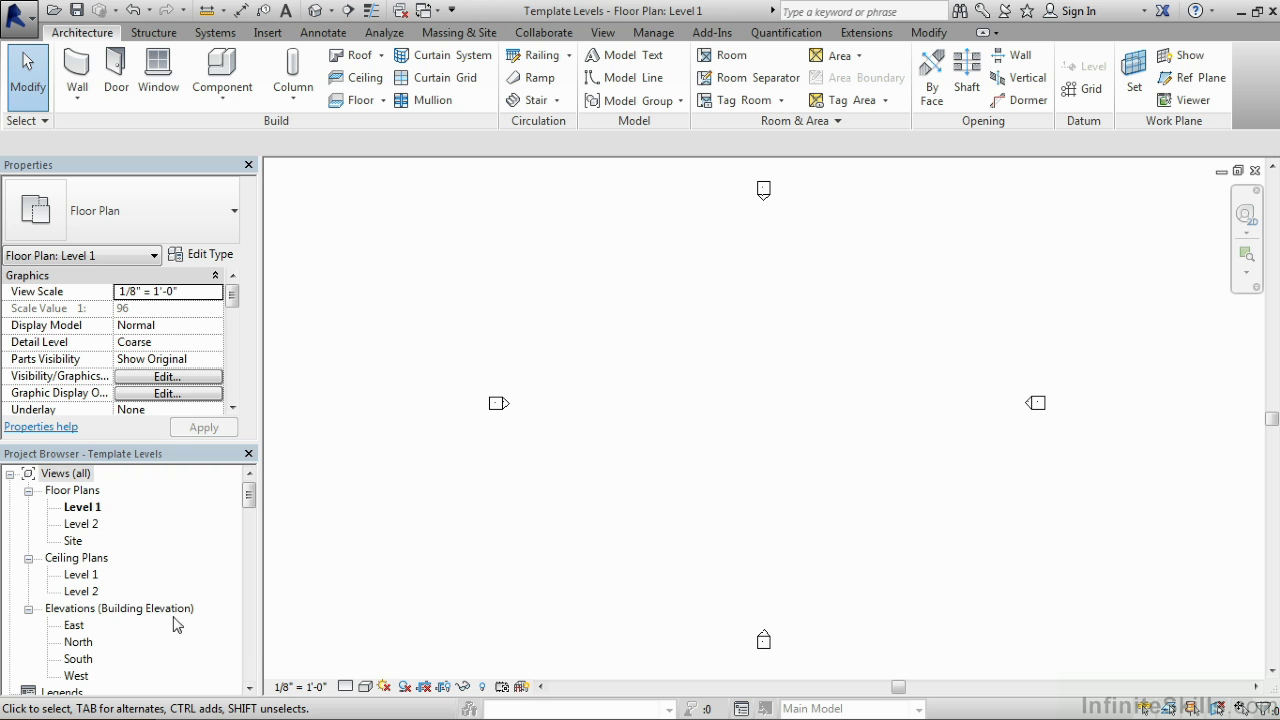
Step: Show the South elevation zoomed in on the level heads, with Level 1 selected
{"action": "double_click", "coordinate": [80, 662]}
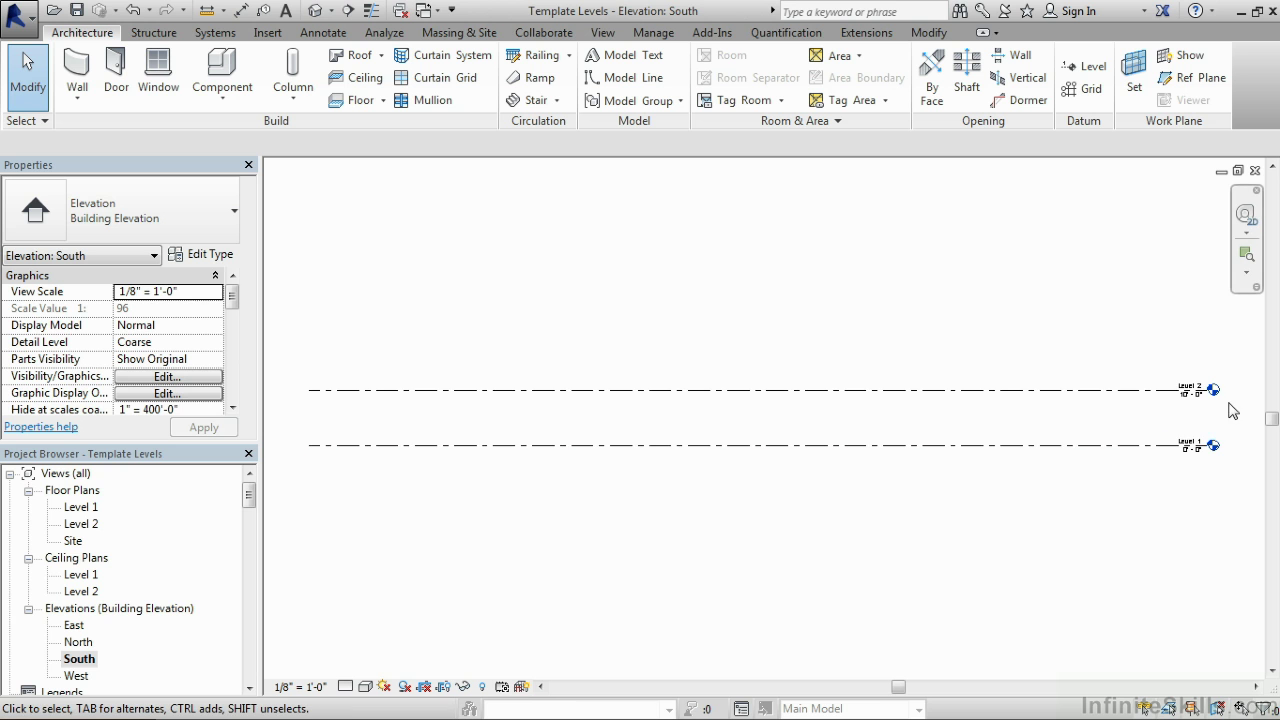
{"action": "scroll", "coordinate": [1238, 405], "scroll_direction": "up", "scroll_amount": 2}
{"action": "scroll", "coordinate": [1245, 415], "scroll_direction": "up", "scroll_amount": 3}
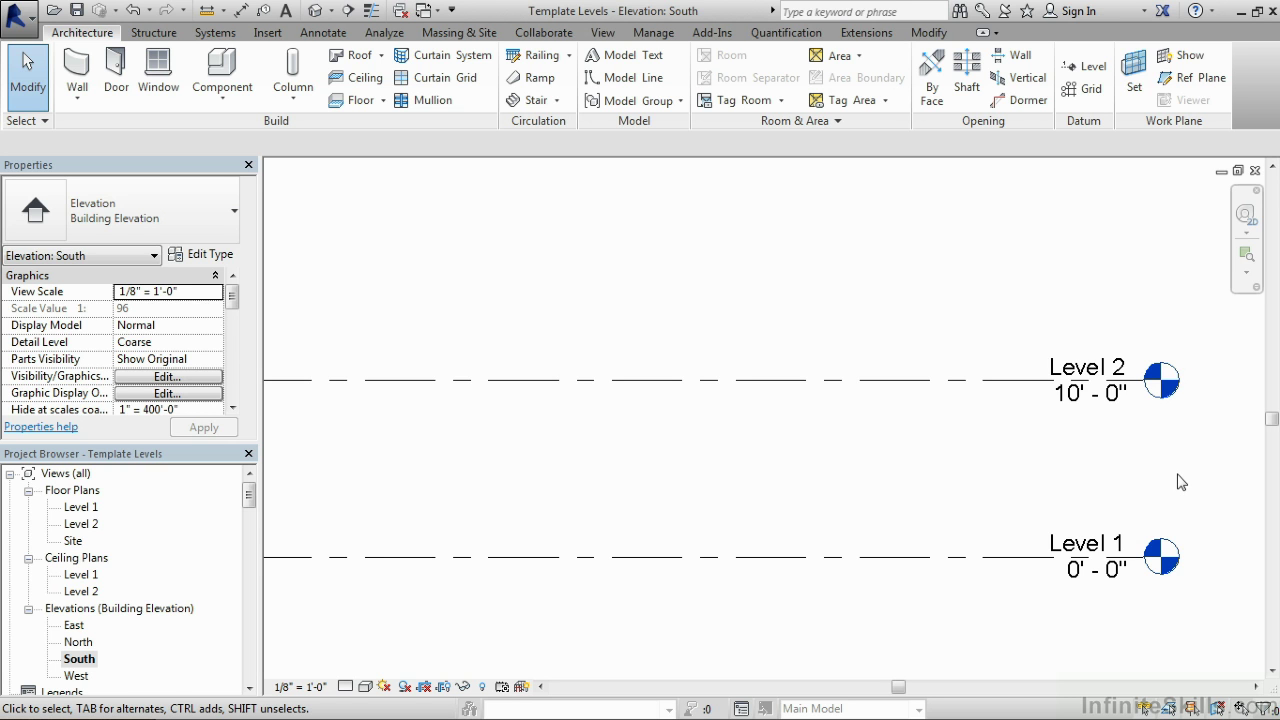
{"action": "left_click", "coordinate": [1004, 560]}
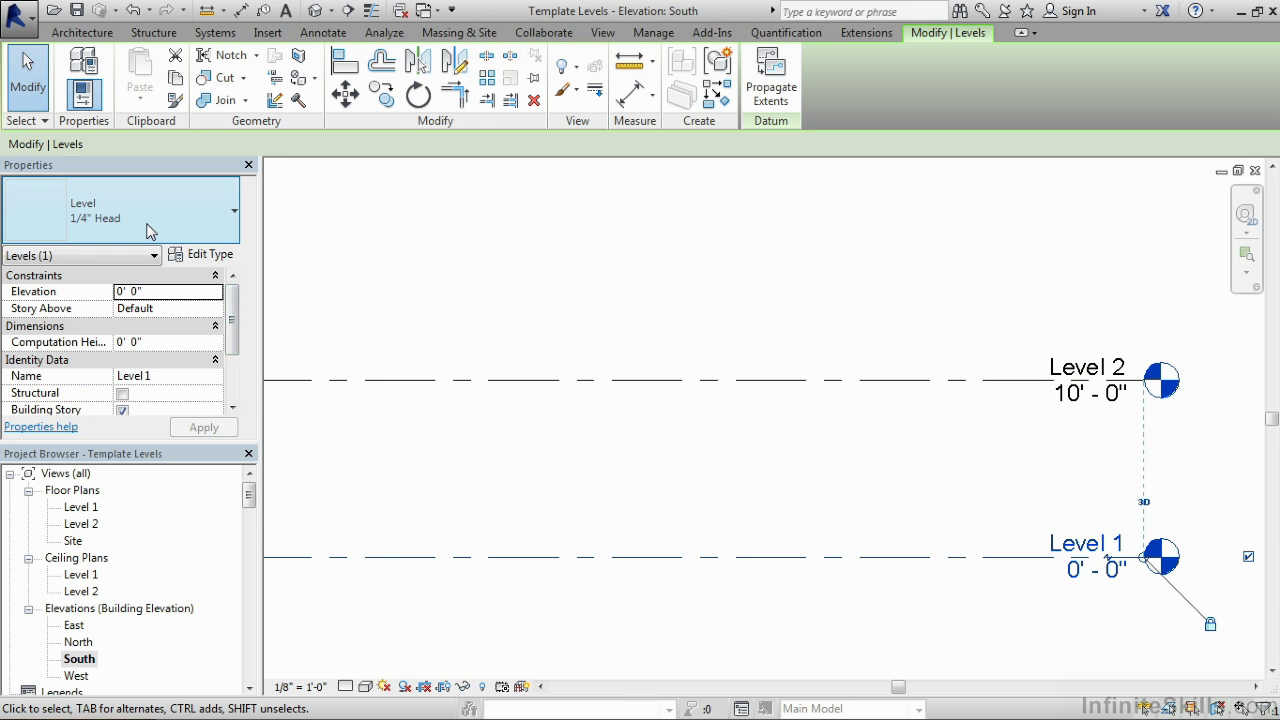
Step: Duplicate the level type as 1/4" Head - 3/32" using the Level Head - IS symbol
{"action": "left_click", "coordinate": [216, 258]}
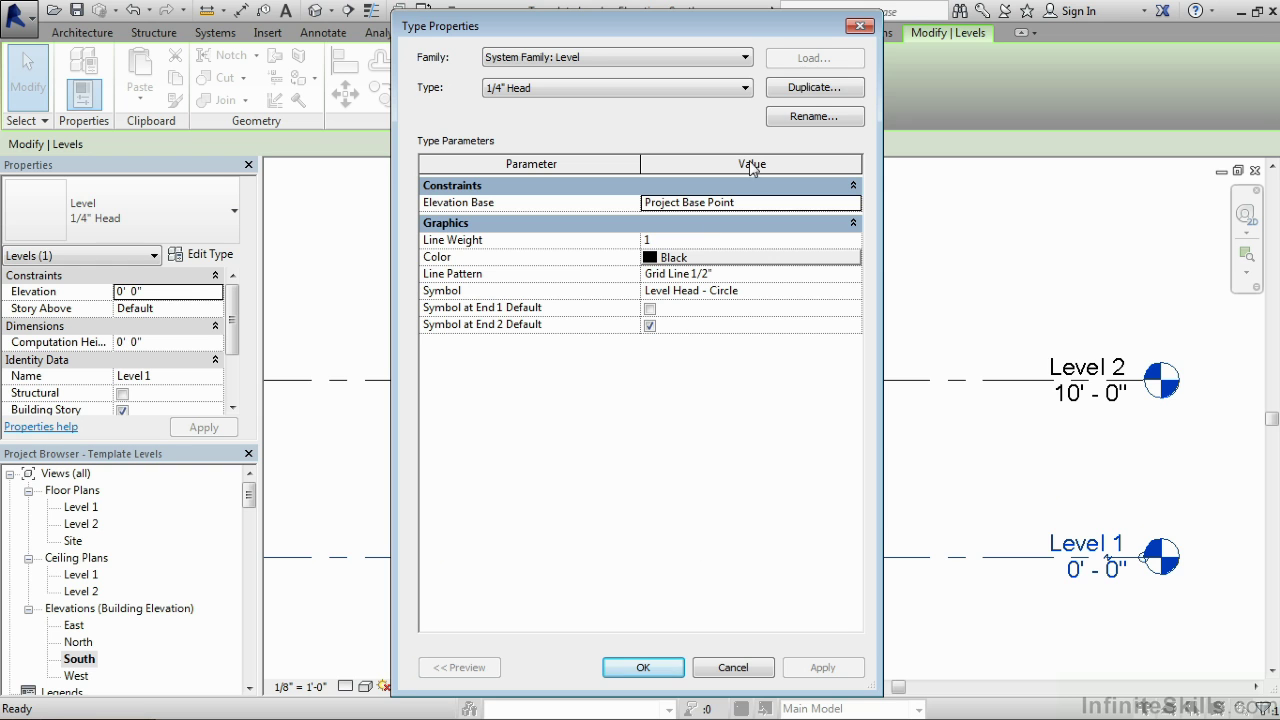
{"action": "left_click", "coordinate": [815, 88]}
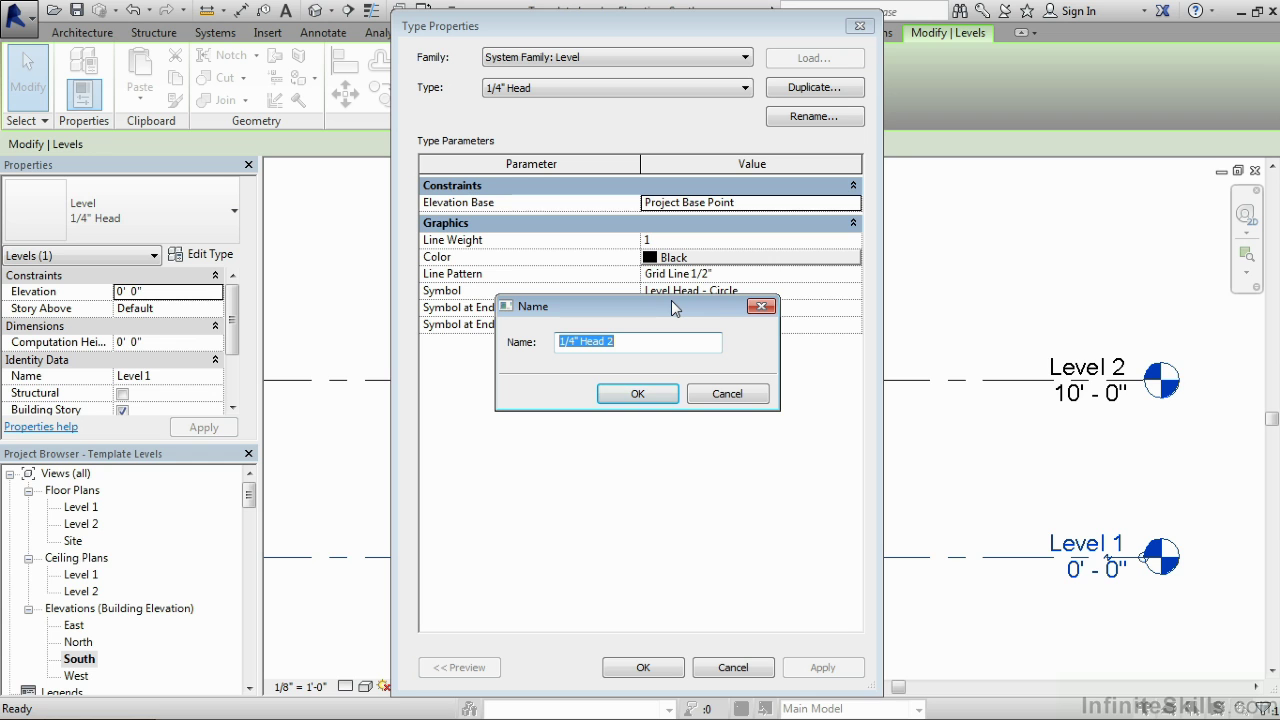
{"action": "left_click", "coordinate": [653, 348]}
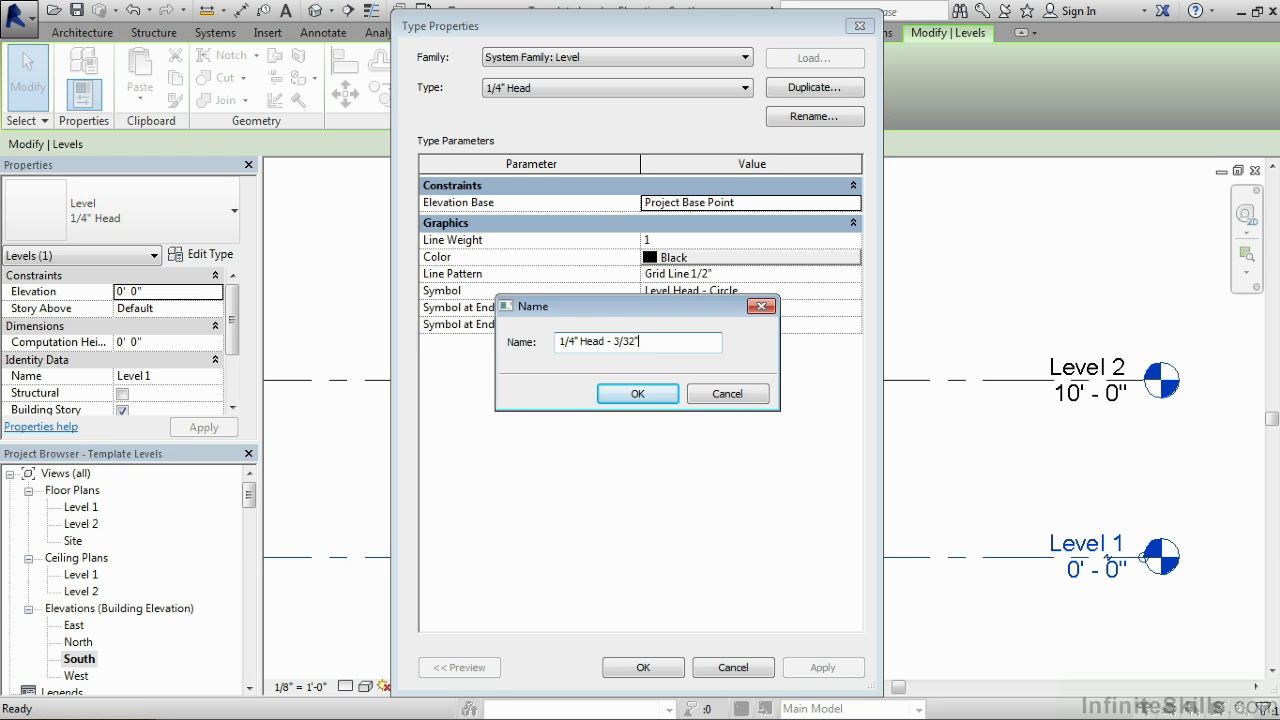
{"action": "left_click", "coordinate": [642, 397]}
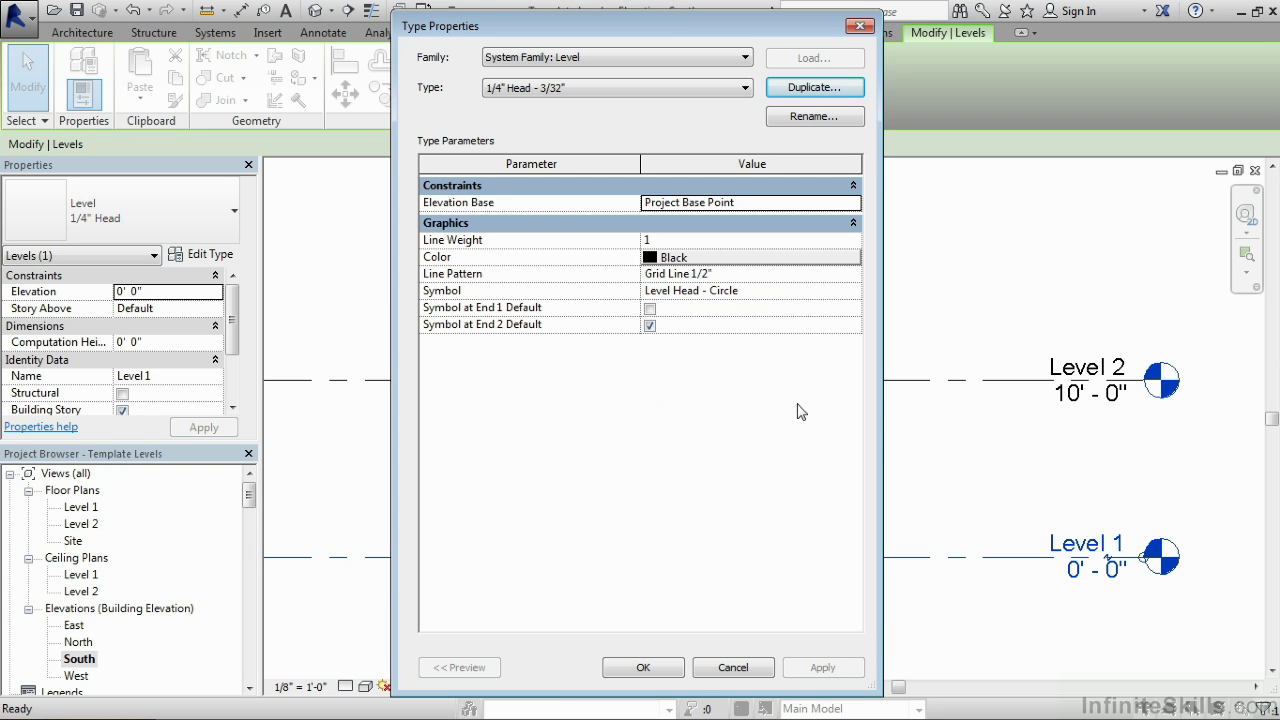
{"action": "left_click", "coordinate": [855, 292]}
{"action": "left_click", "coordinate": [853, 290]}
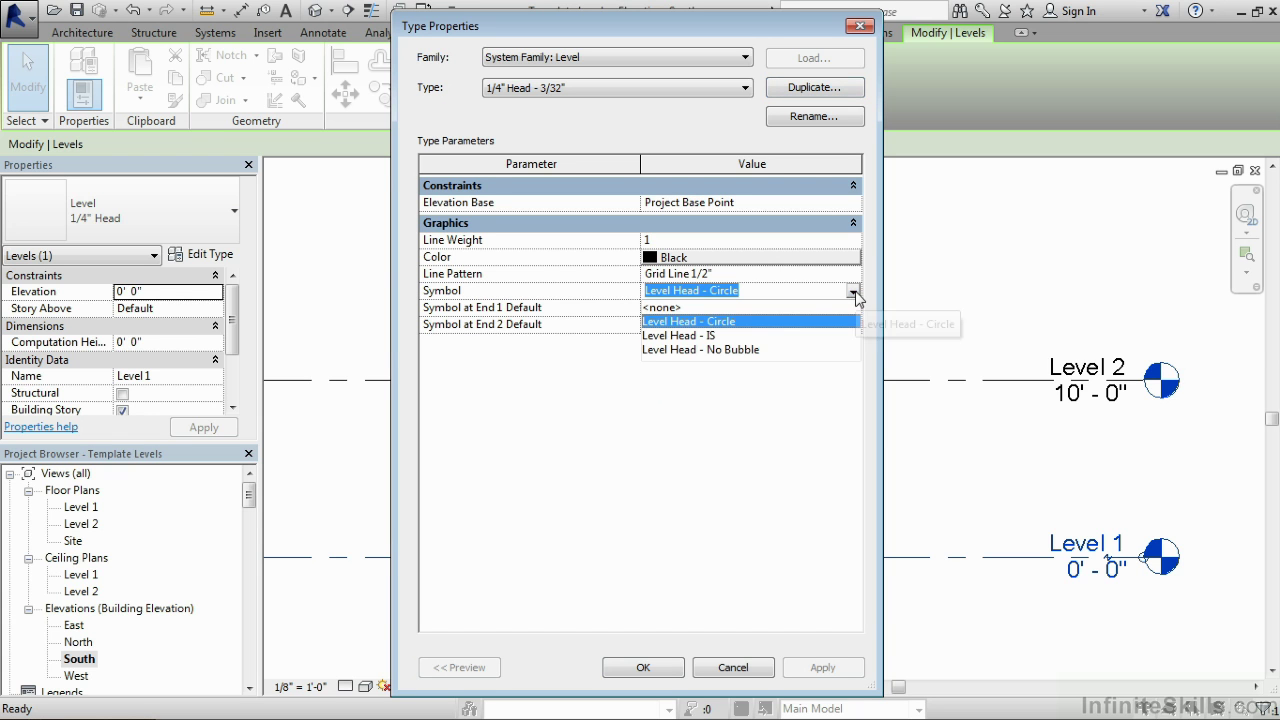
{"action": "left_click", "coordinate": [720, 338]}
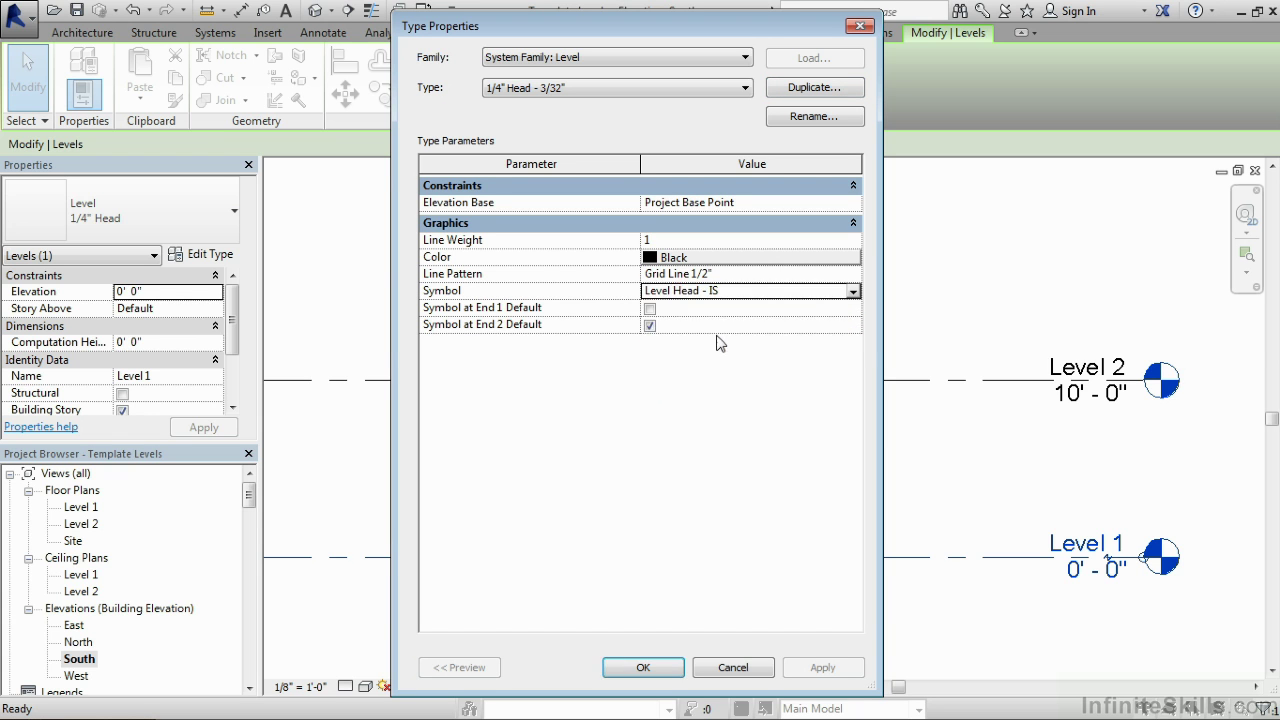
{"action": "left_click", "coordinate": [650, 668]}
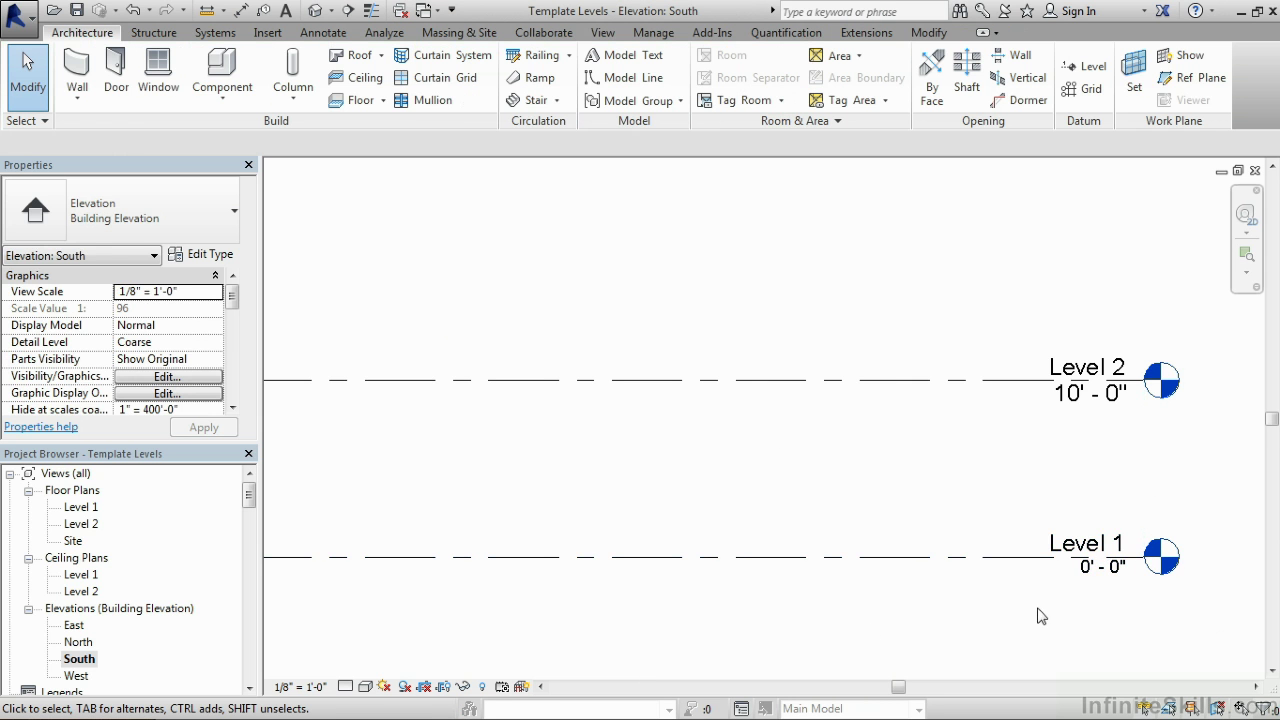
Step: Select all level instances in the project from Level 2 and assign the 1/4" Head - 3/32" type
{"action": "left_click", "coordinate": [1038, 616]}
{"action": "left_click", "coordinate": [942, 384]}
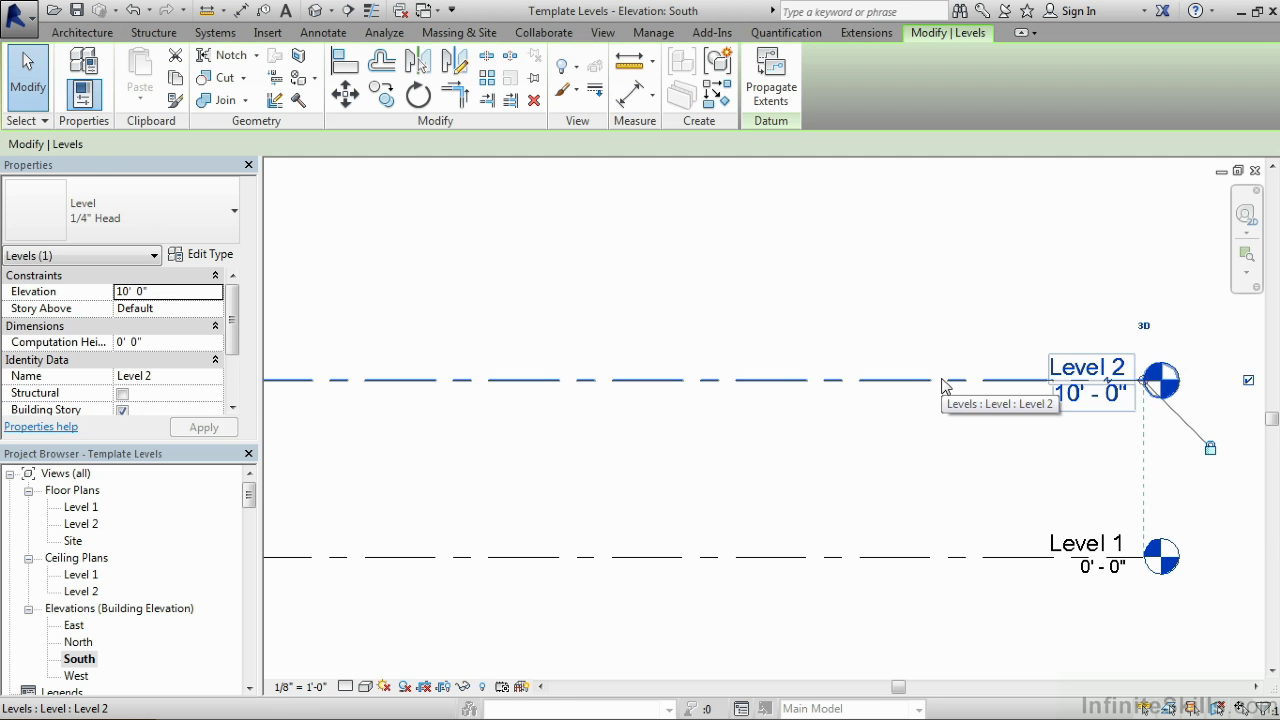
{"action": "right_click", "coordinate": [1012, 387]}
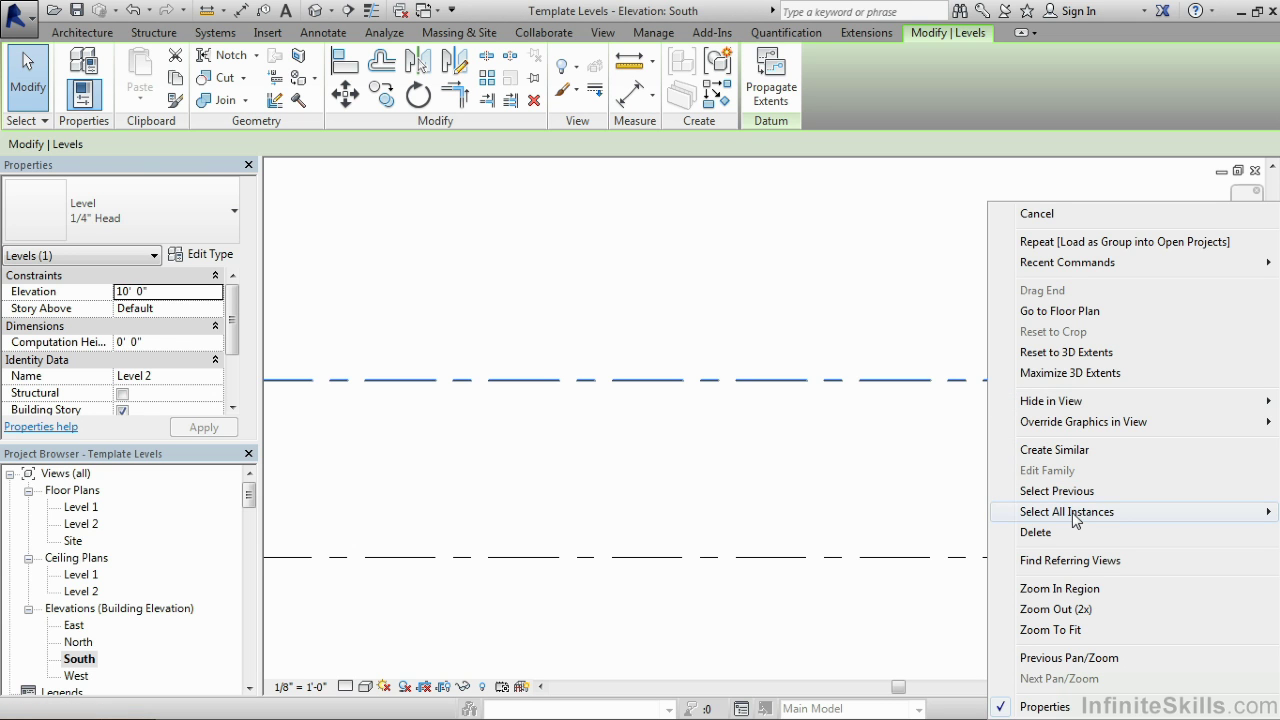
{"action": "mouse_move", "coordinate": [1076, 516]}
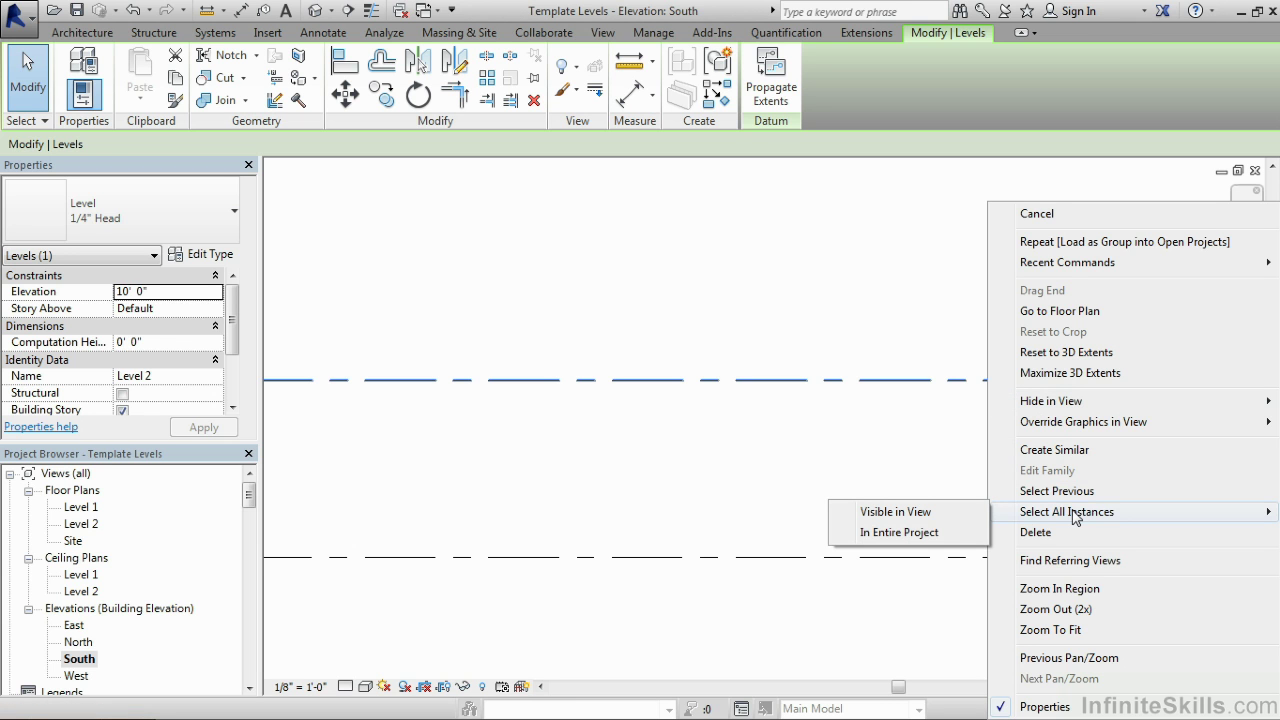
{"action": "left_click", "coordinate": [931, 535]}
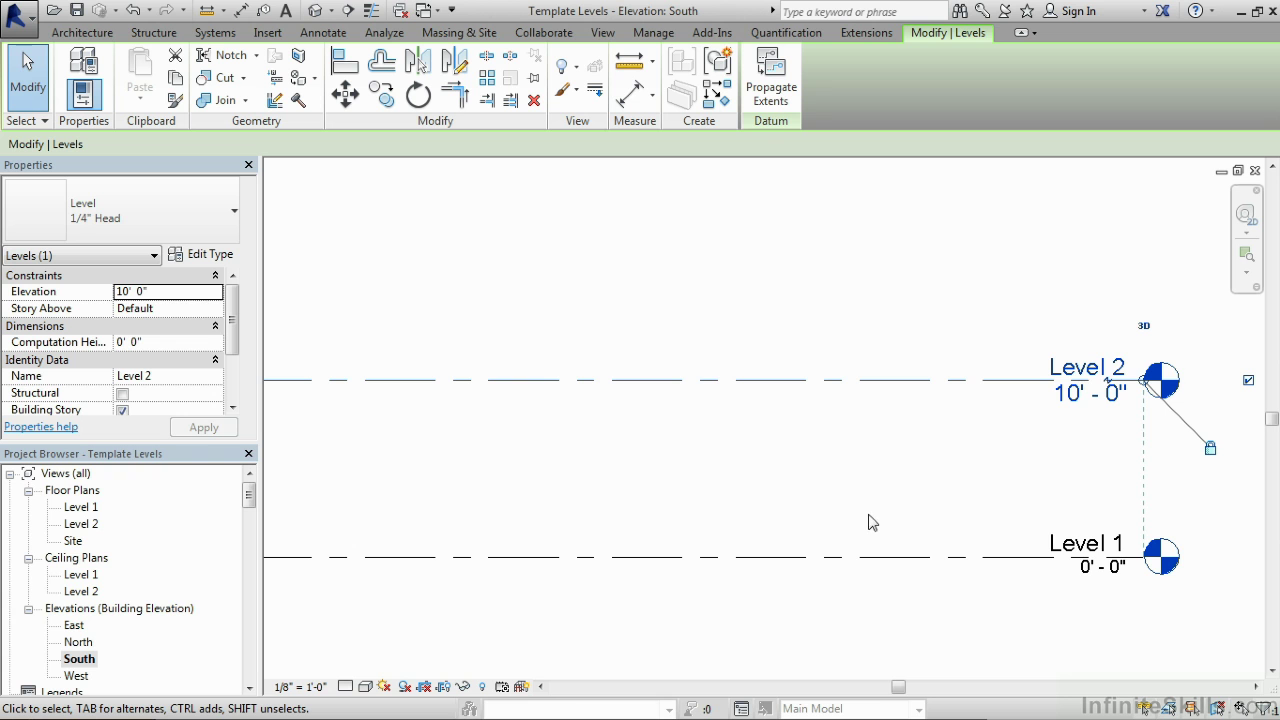
{"action": "left_click", "coordinate": [175, 224]}
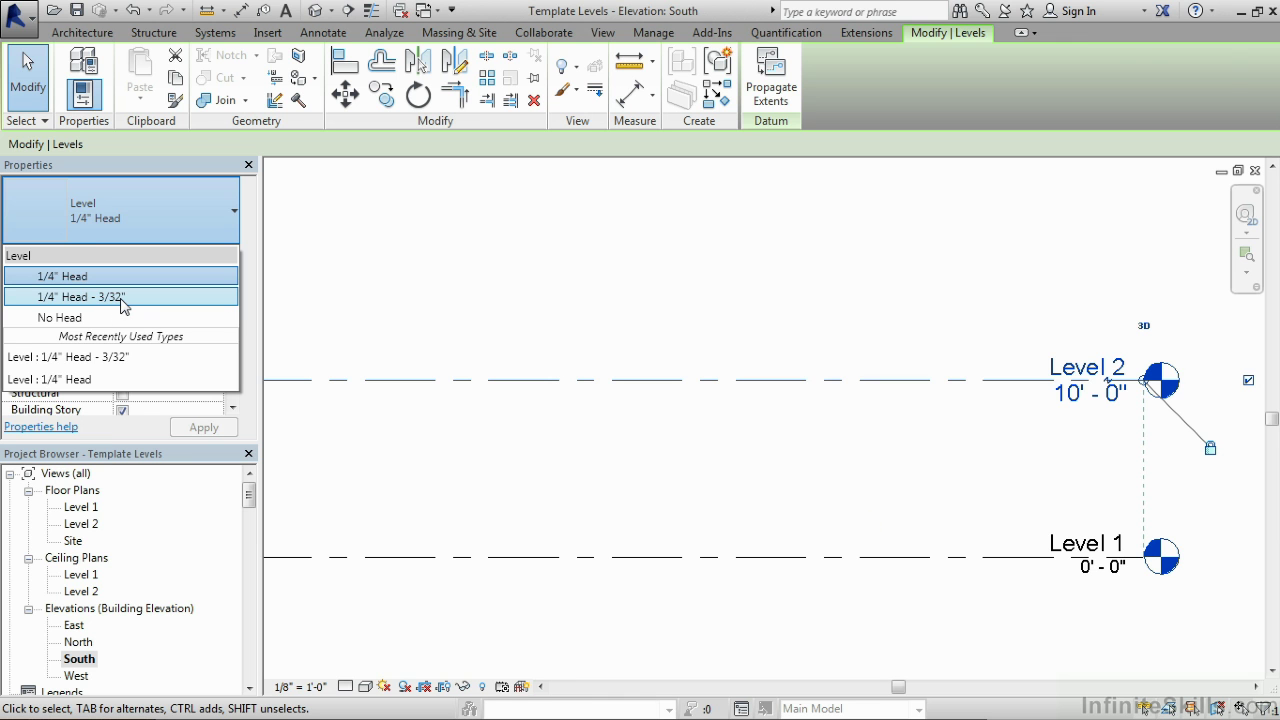
{"action": "left_click", "coordinate": [121, 299]}
{"action": "key", "text": "Escape"}
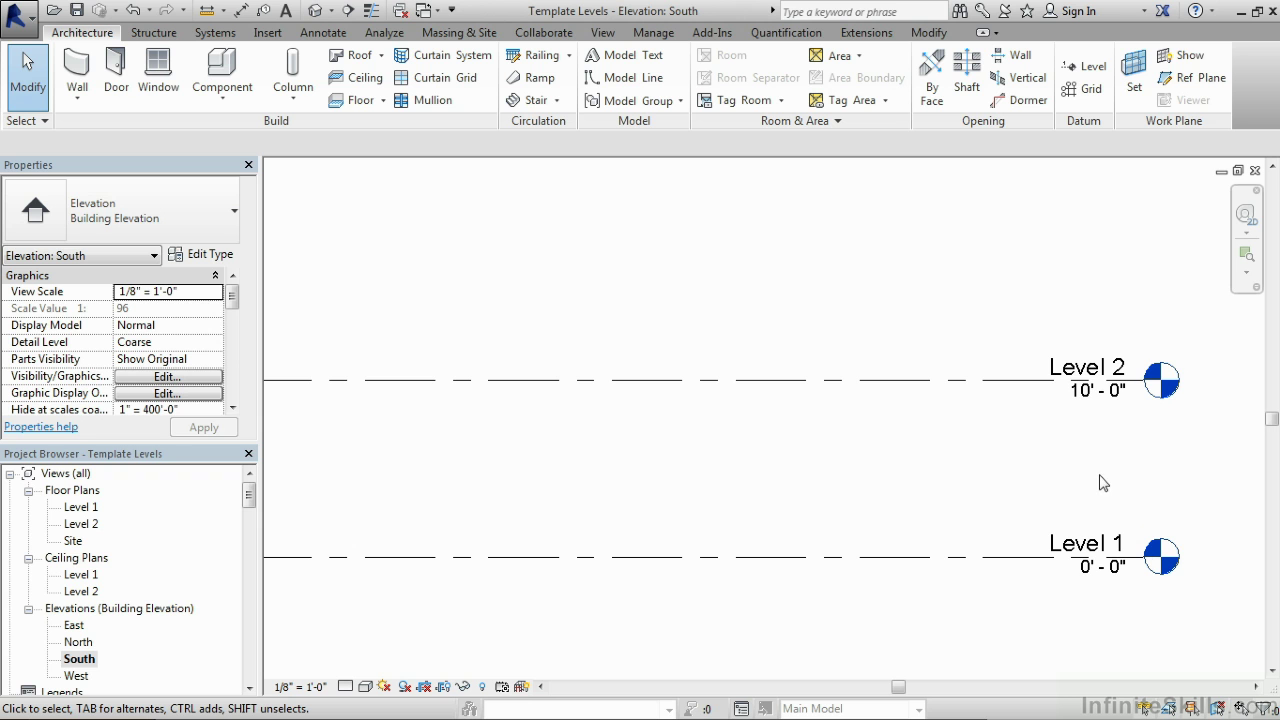
Step: Show the North elevation zoomed in on the Level 1 and Level 2 tags
{"action": "double_click", "coordinate": [79, 642]}
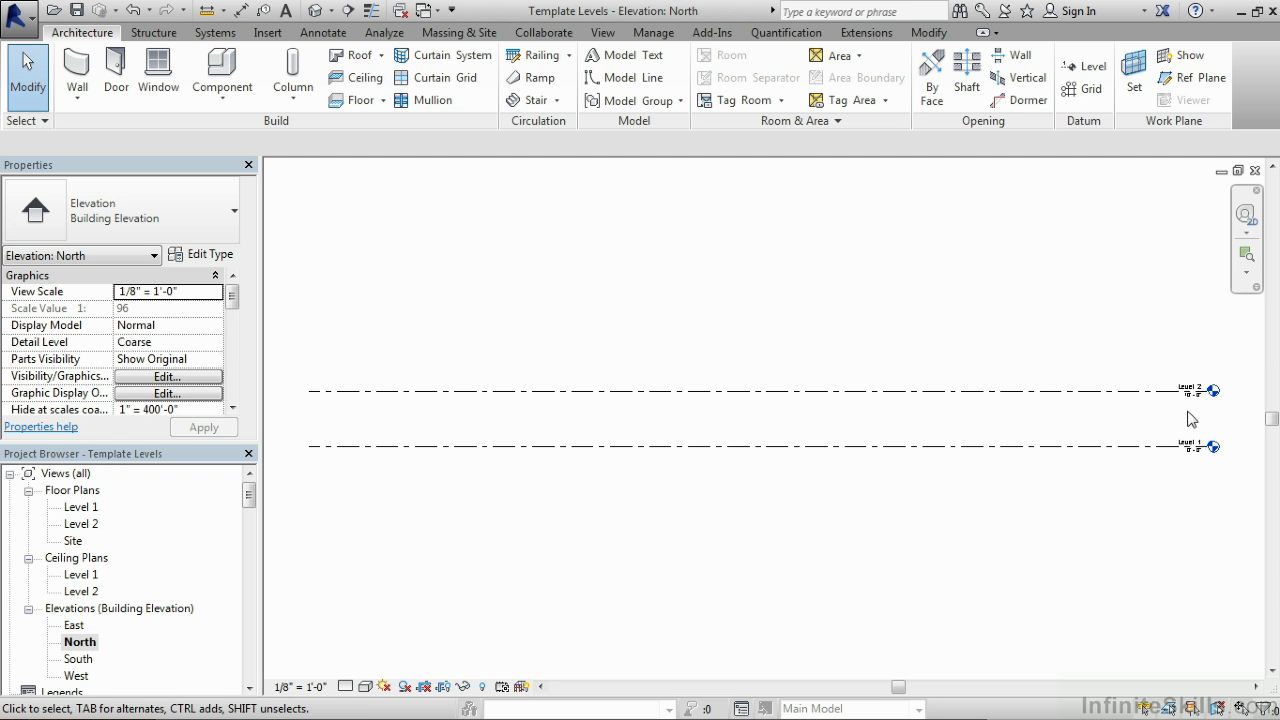
{"action": "scroll", "coordinate": [1200, 420], "scroll_direction": "up", "scroll_amount": 5}
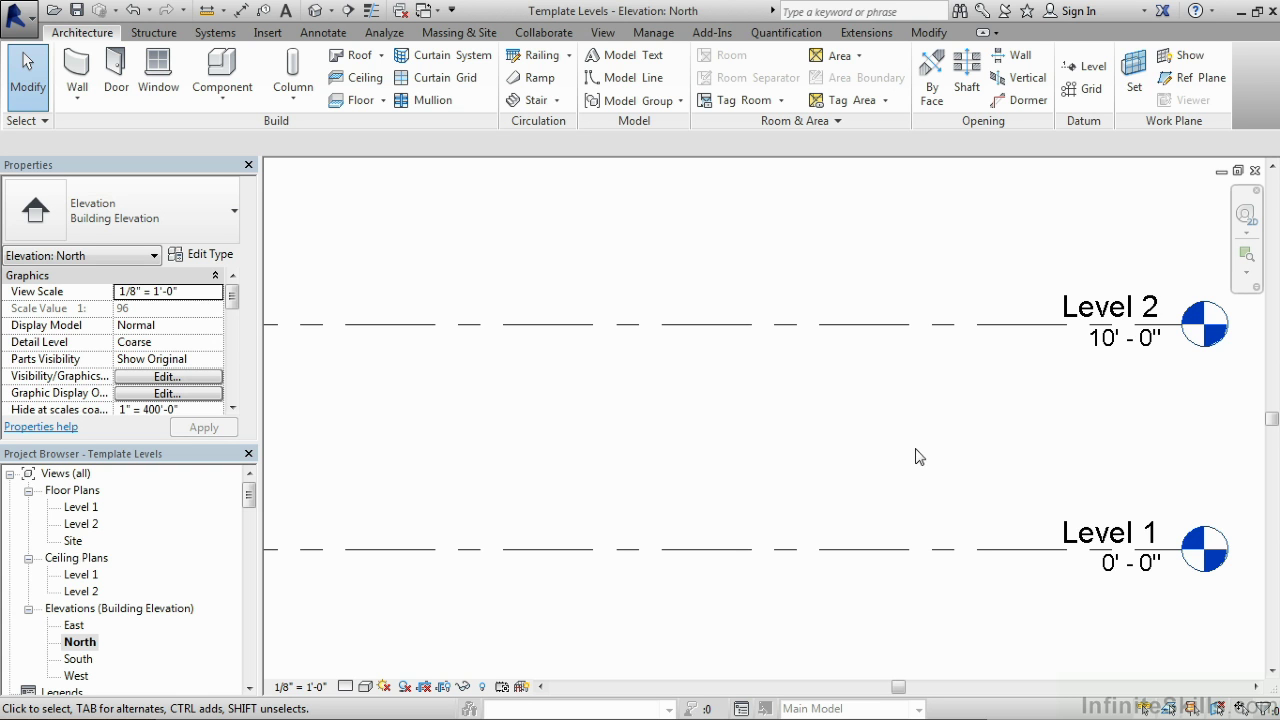
Step: Rename Level 1 to '1 - First Floor' and rename its corresponding views too
{"action": "left_click", "coordinate": [1087, 540]}
{"action": "left_click", "coordinate": [1089, 540]}
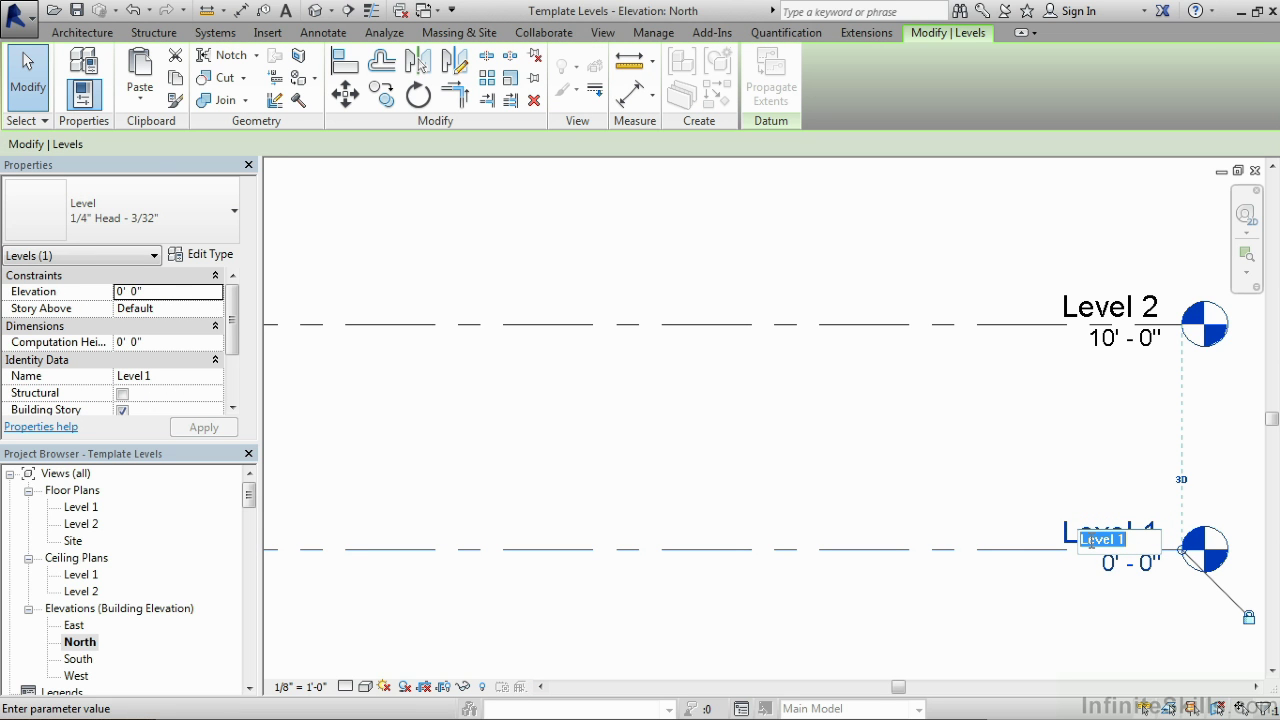
{"action": "type", "text": "1 - First Floor"}
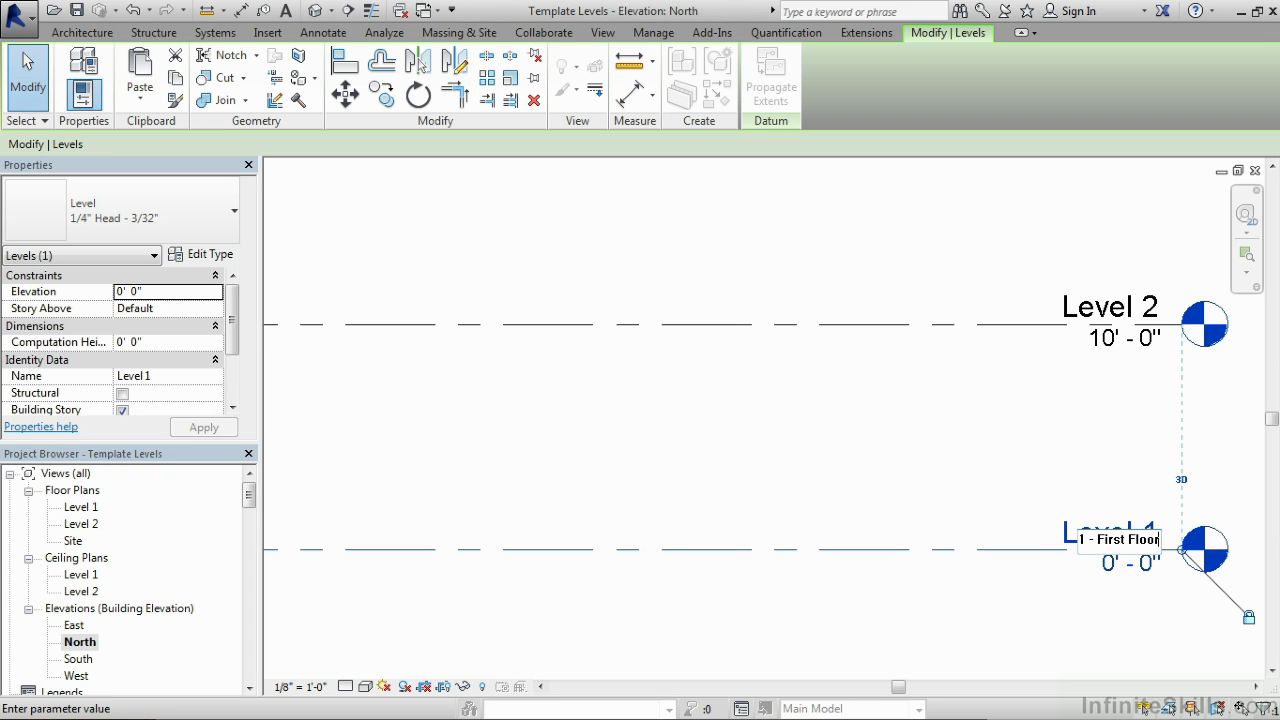
{"action": "left_click", "coordinate": [946, 414]}
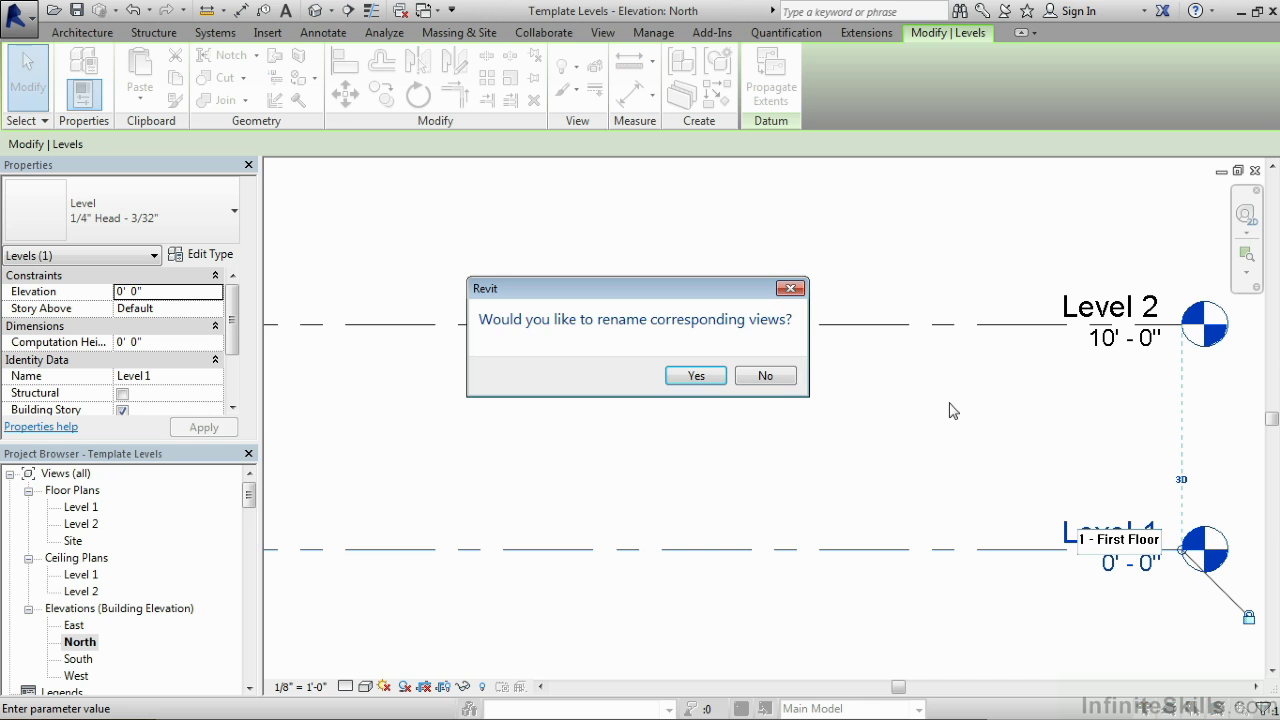
{"action": "left_click", "coordinate": [697, 375]}
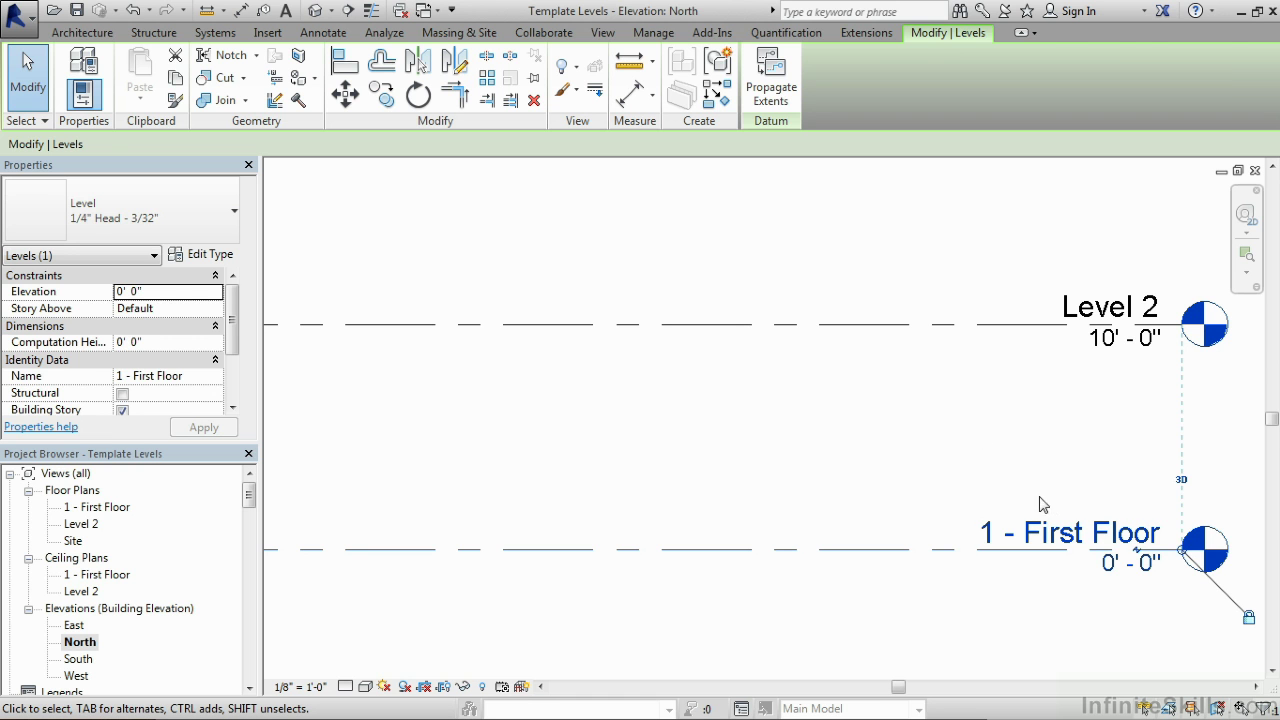
Step: Rename Level 2 to '2 - Second Floor' and rename its corresponding views too
{"action": "left_click", "coordinate": [1008, 456]}
{"action": "left_click", "coordinate": [1088, 312]}
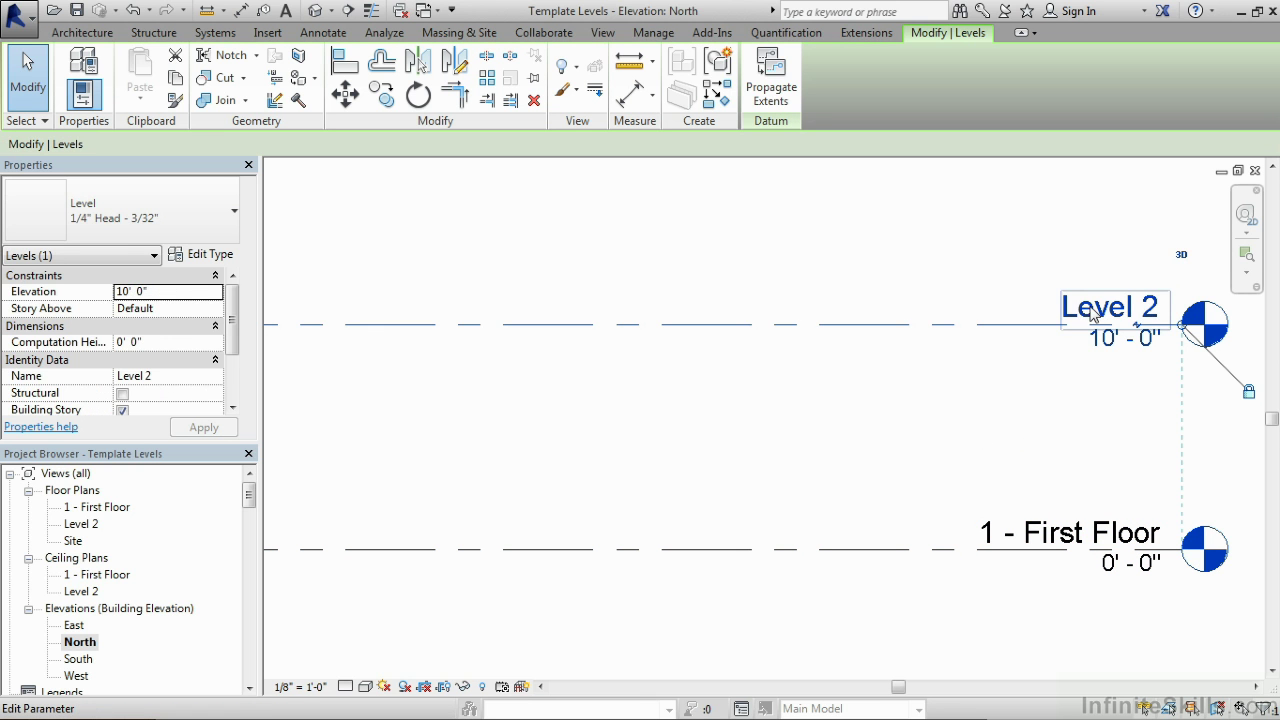
{"action": "left_click", "coordinate": [1088, 312]}
{"action": "type", "text": "2"}
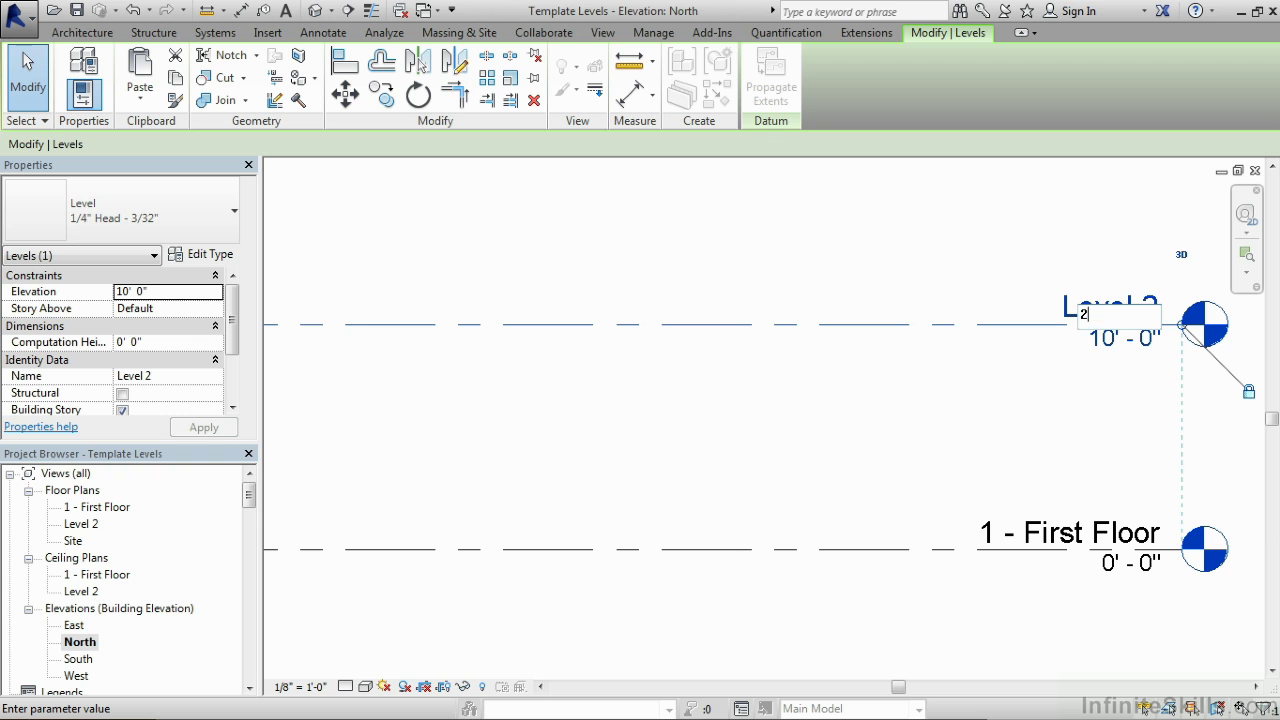
{"action": "type", "text": " - Second Floor"}
{"action": "left_click", "coordinate": [876, 234]}
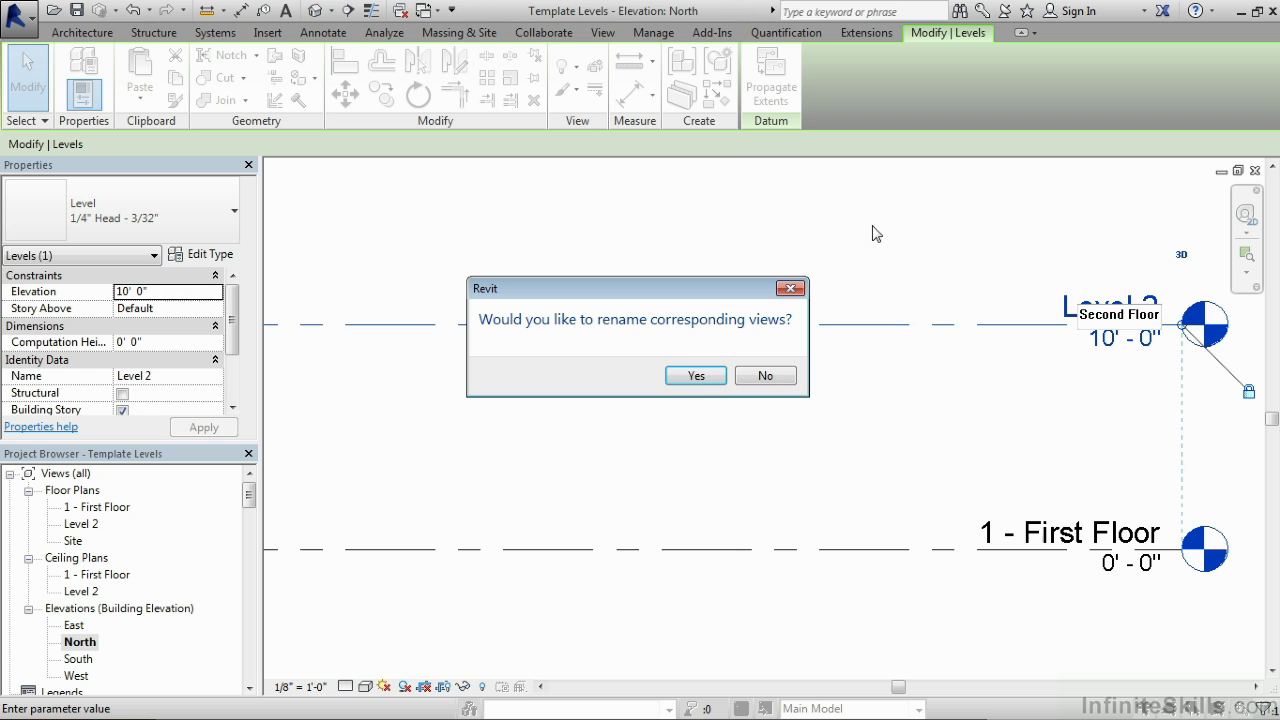
{"action": "left_click", "coordinate": [696, 376]}
{"action": "left_click", "coordinate": [798, 470]}
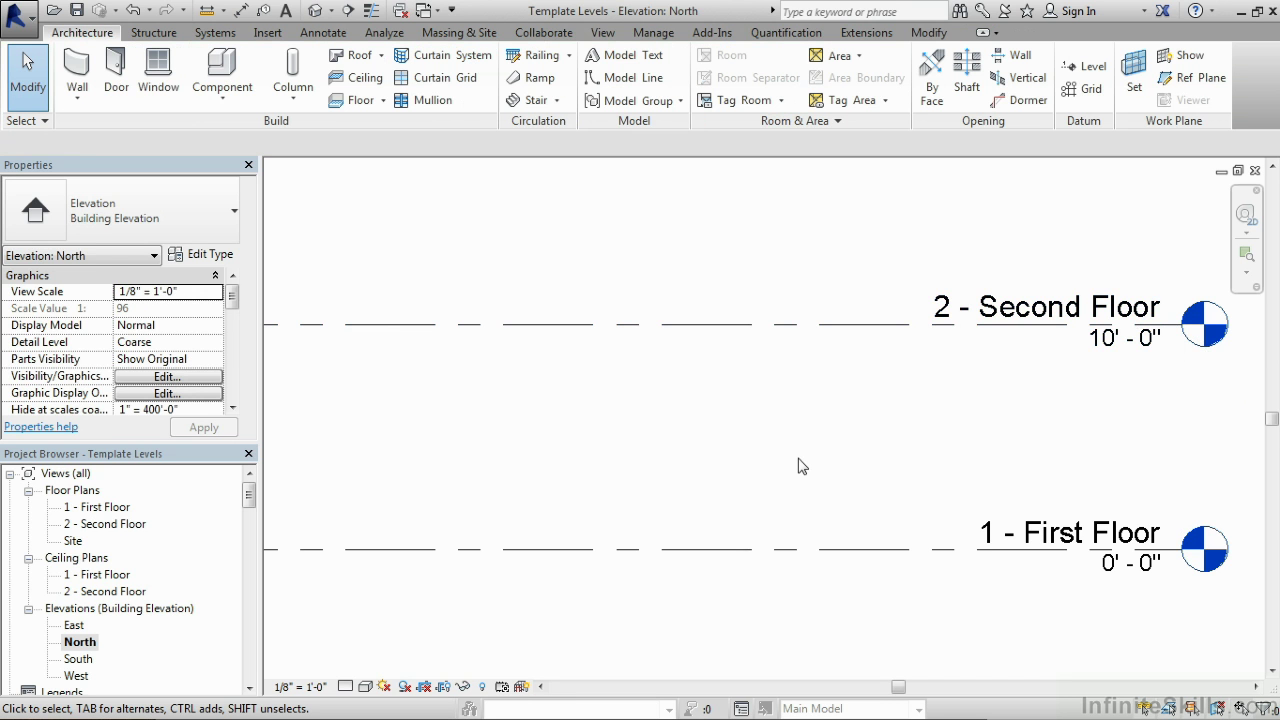